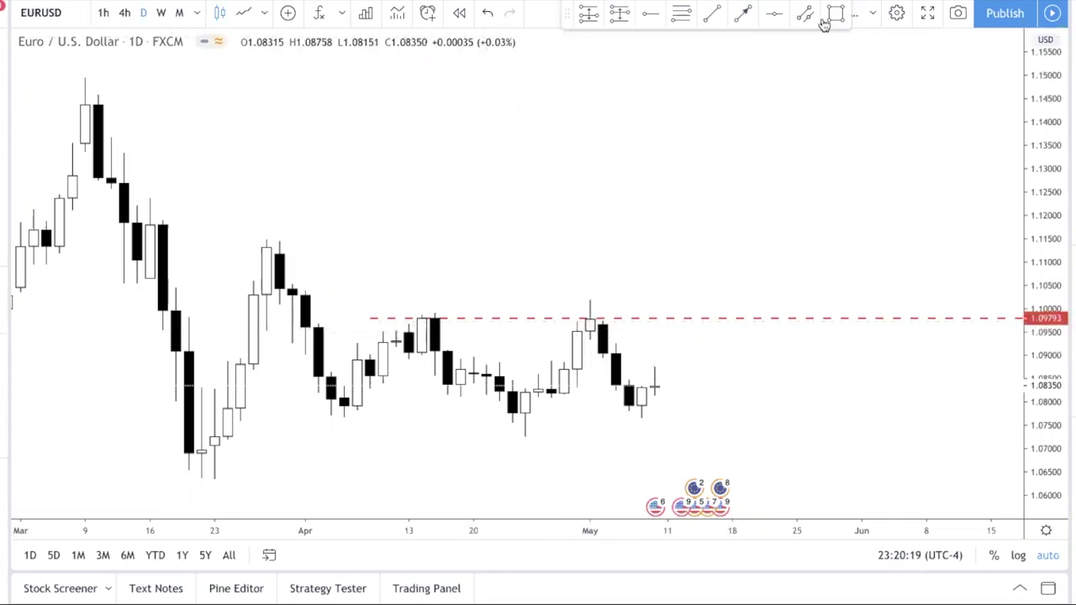
Draw a rectangle over the 1 May high on the daily EURUSD chart, extending to 6 May and down to about 1.09420.
{"action": "left_click", "coordinate": [590, 296]}
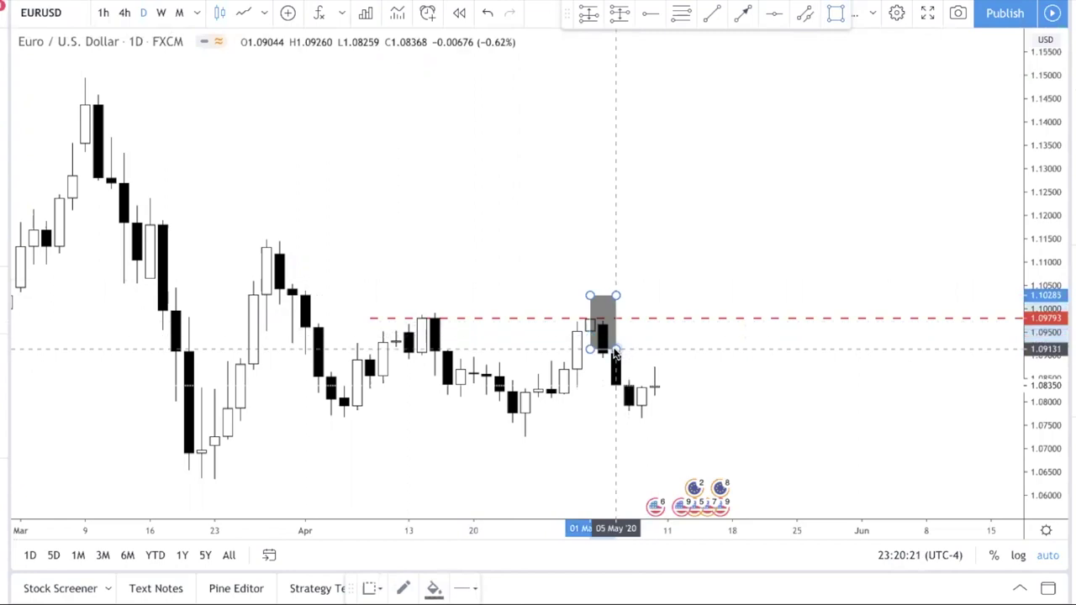
{"action": "left_click", "coordinate": [629, 335]}
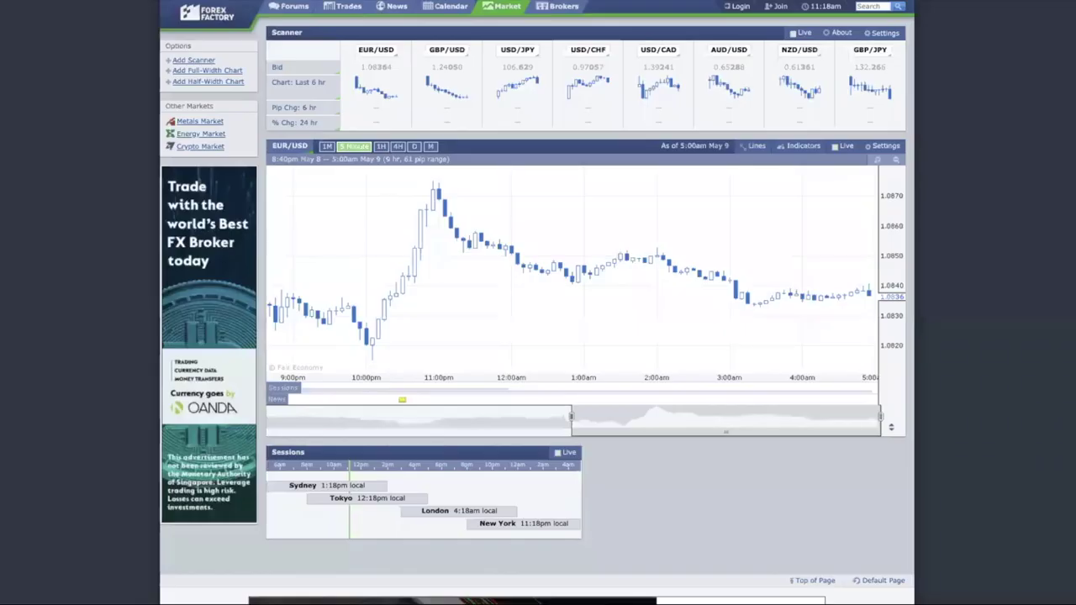
Switch to the Forex Factory market page and check the Tokyo, London and New York session start times.
{"action": "scroll", "coordinate": [466, 480], "scroll_direction": "down", "scroll_amount": 3}
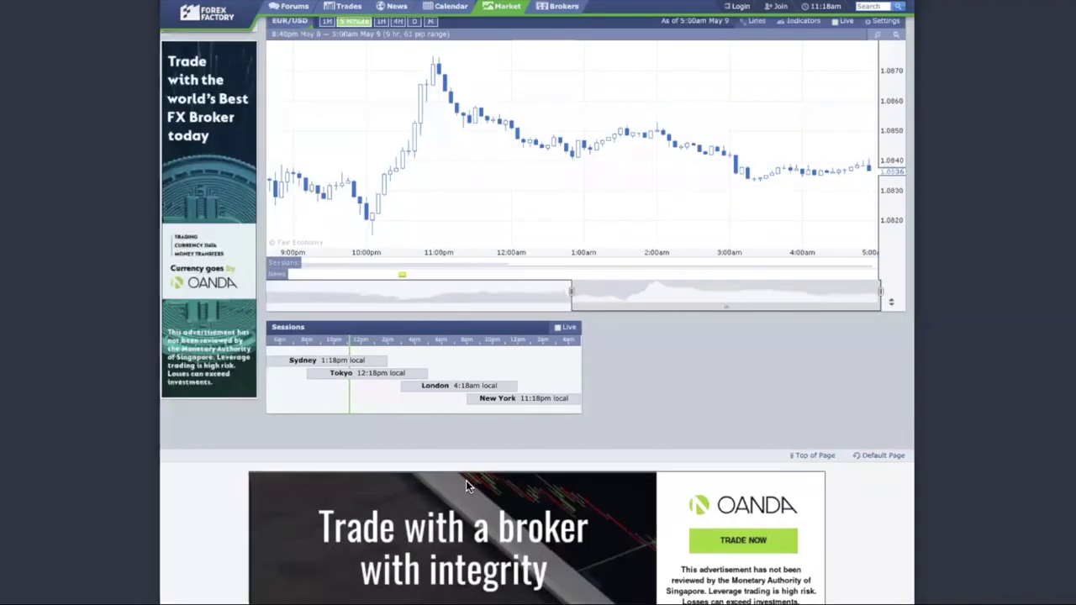
{"action": "scroll", "coordinate": [354, 453], "scroll_direction": "up", "scroll_amount": 2}
{"action": "mouse_move", "coordinate": [355, 453]}
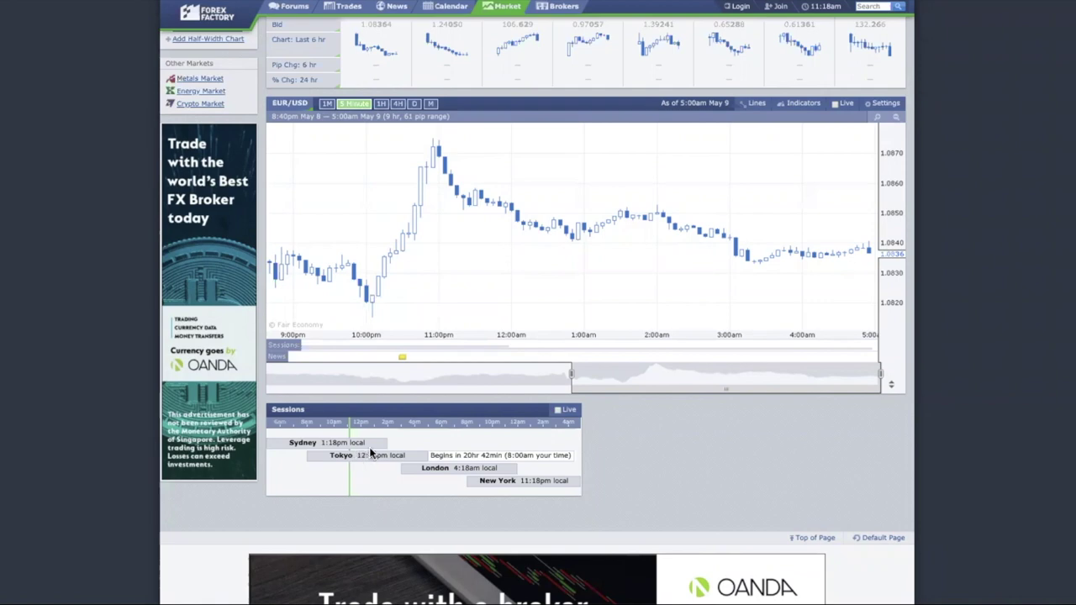
{"action": "mouse_move", "coordinate": [452, 472]}
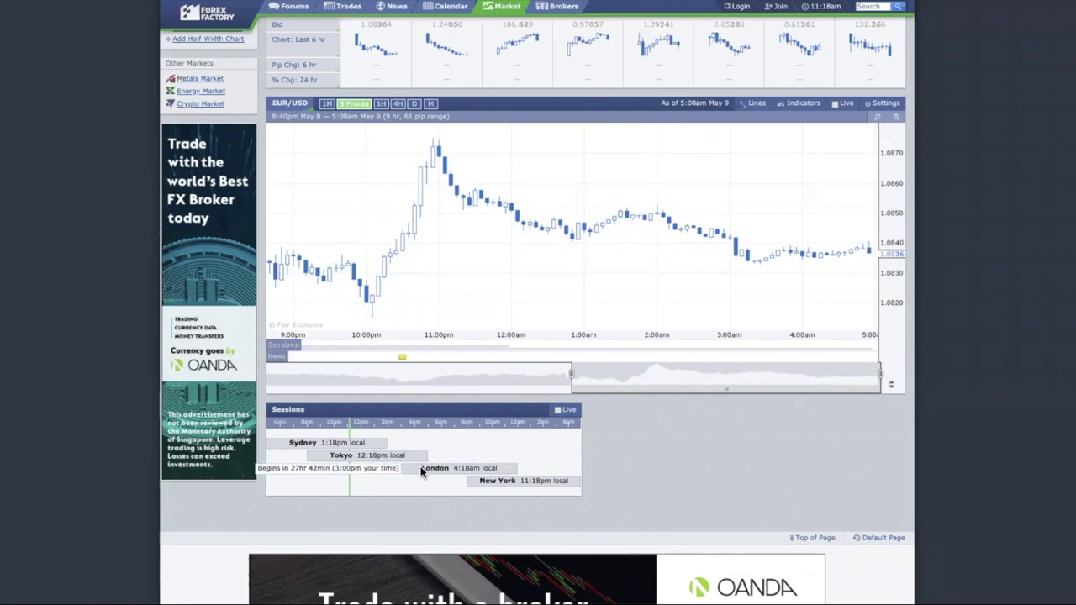
{"action": "mouse_move", "coordinate": [523, 480]}
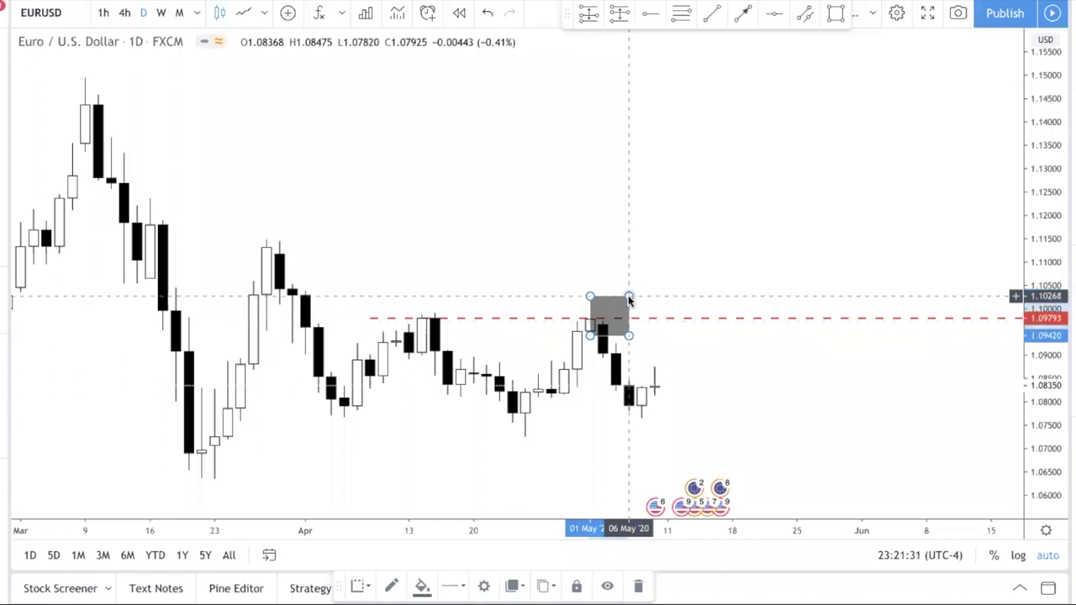
Return to the EURUSD chart and delete the grey rectangle over the 1 May high.
{"action": "key", "text": "Delete"}
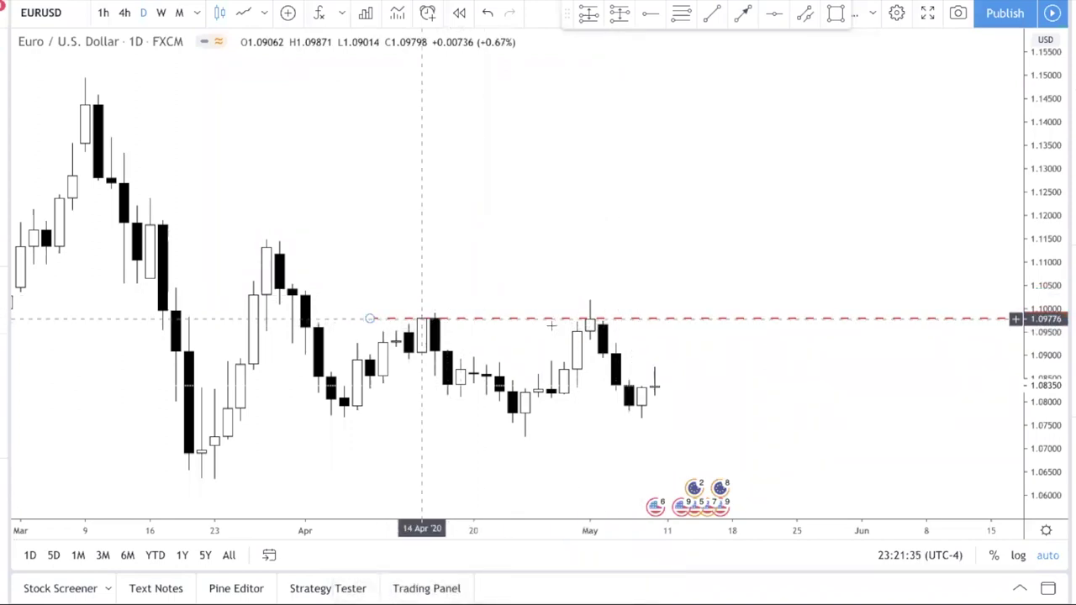
{"action": "scroll", "coordinate": [277, 192], "scroll_direction": "up", "scroll_amount": 3}
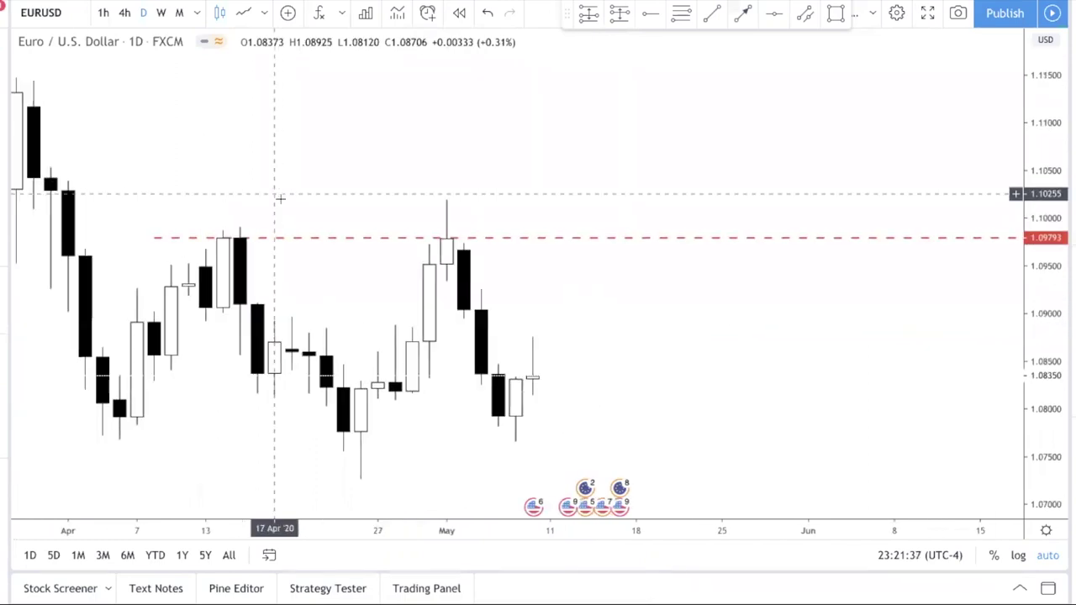
{"action": "left_click_drag", "start_coordinate": [701, 323], "coordinate": [829, 323]}
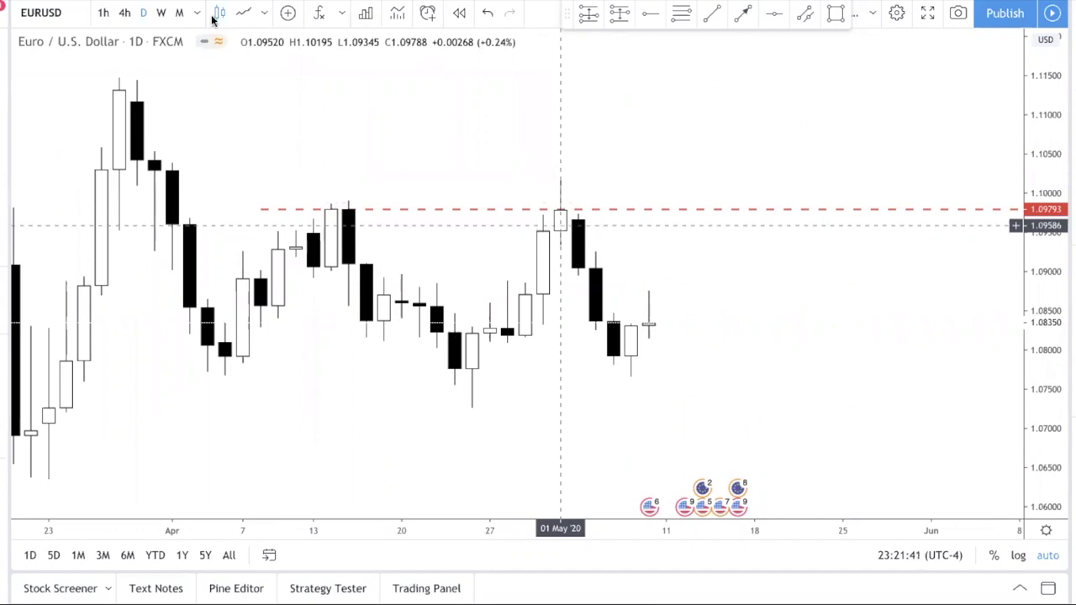
On the 4-hour chart, draw a rectangle from the 1 May wick high at about 1.10198 down to about 1.09813, ending on 4 May.
{"action": "left_click", "coordinate": [125, 12]}
{"action": "scroll", "coordinate": [644, 300], "scroll_direction": "down", "scroll_amount": 5}
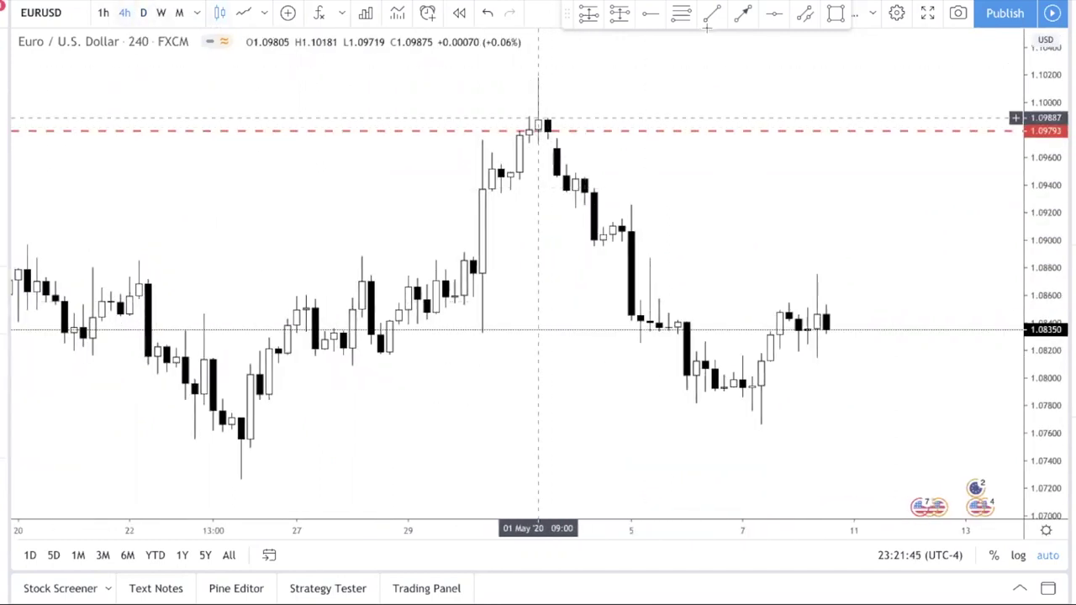
{"action": "left_click", "coordinate": [836, 13]}
{"action": "left_click_drag", "start_coordinate": [538, 75], "coordinate": [575, 130]}
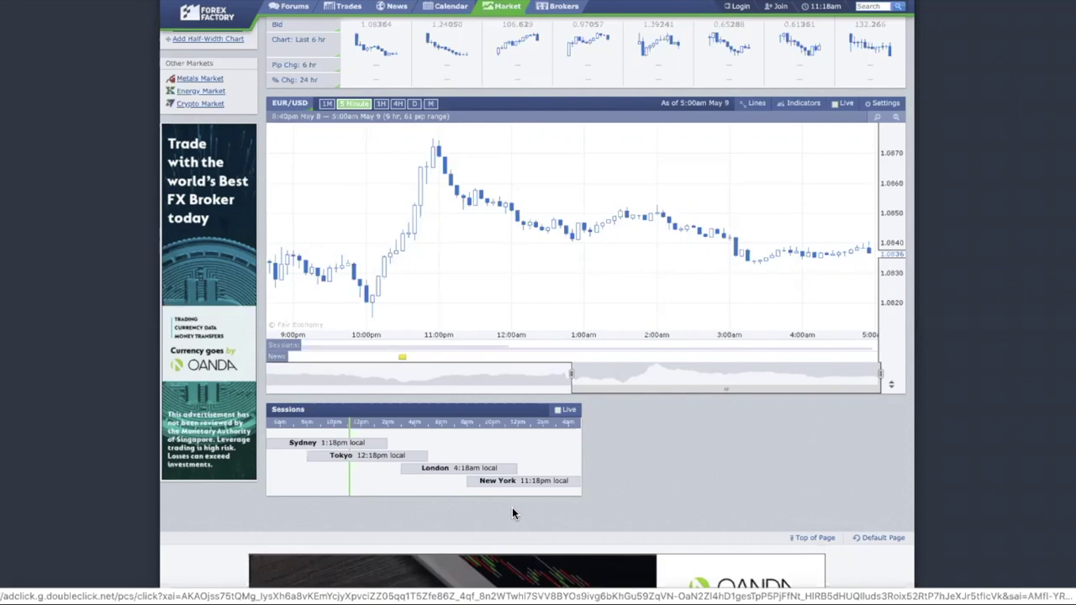
Switch to the Forex Factory market page and compare the Tokyo, London and New York session hours again.
{"action": "mouse_move", "coordinate": [334, 455]}
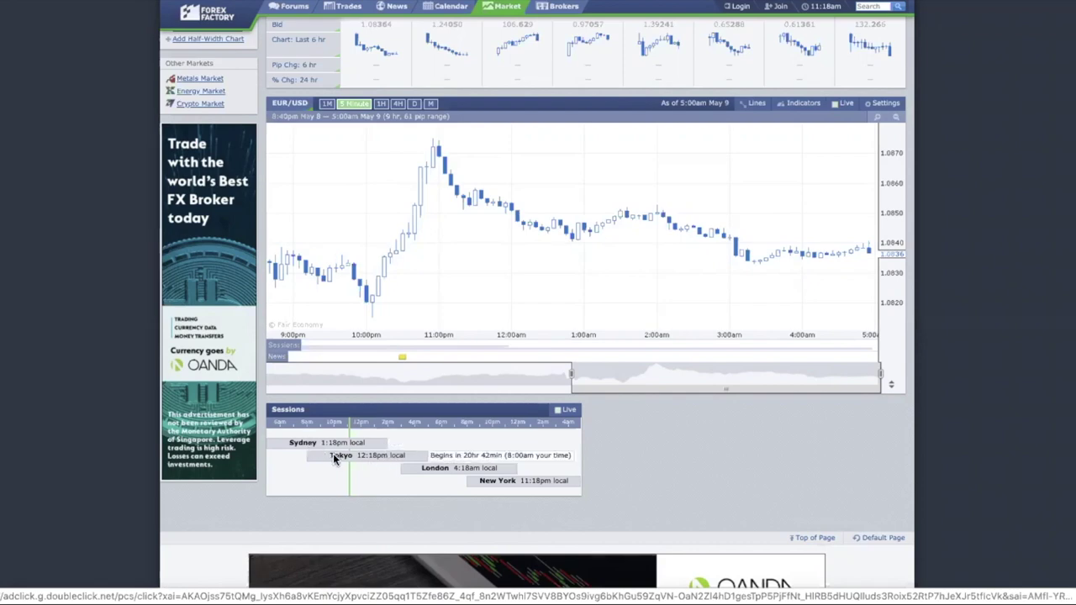
{"action": "mouse_move", "coordinate": [445, 471]}
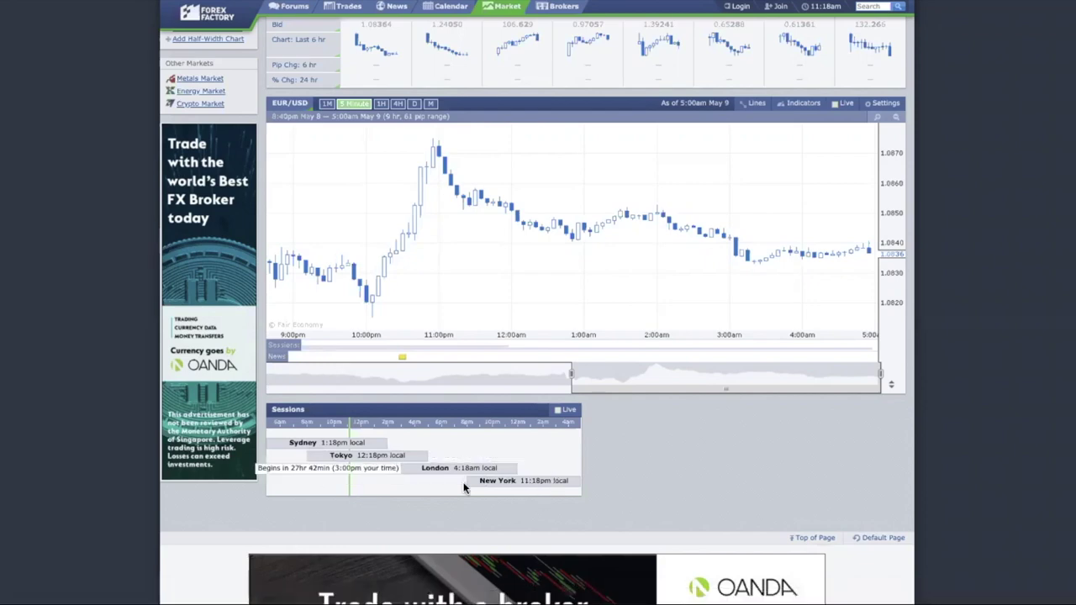
{"action": "mouse_move", "coordinate": [506, 486]}
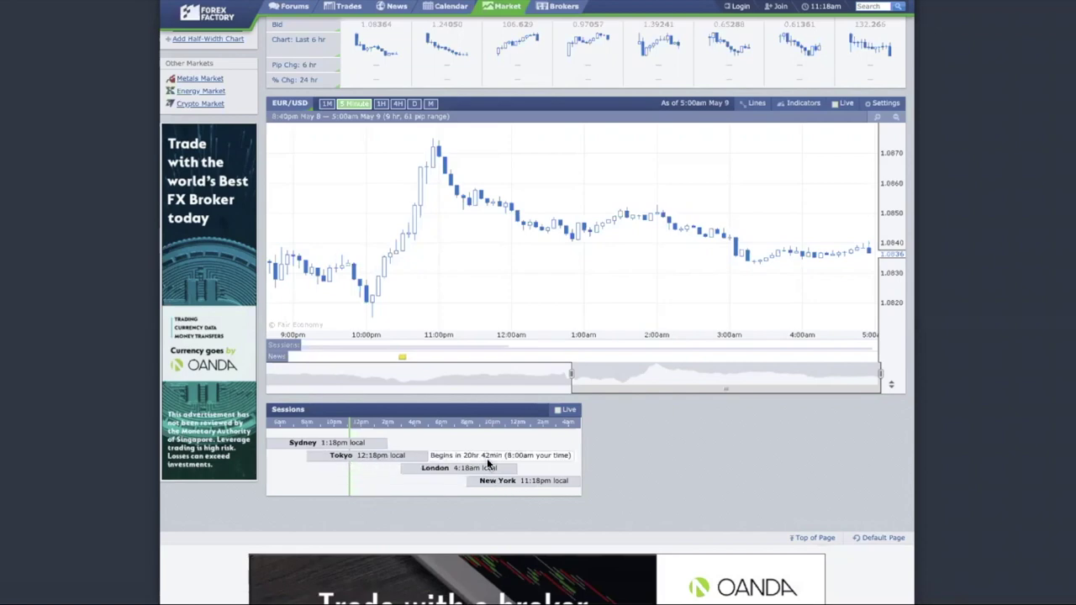
{"action": "mouse_move", "coordinate": [401, 474]}
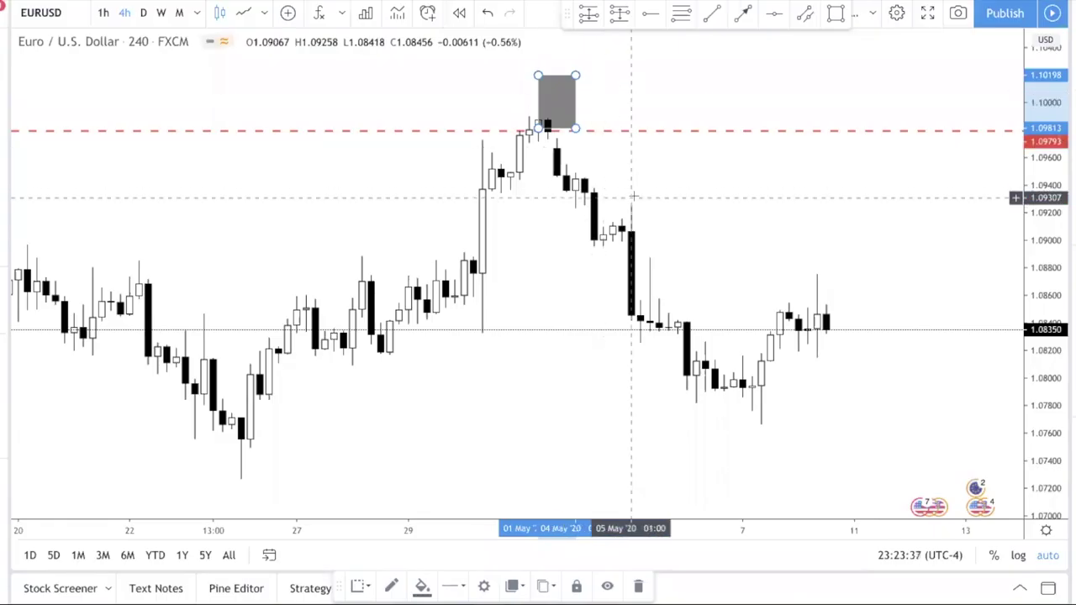
Return to the EURUSD chart and compare the marked rejection above the 1.09793 line on the daily and 4-hour timeframes.
{"action": "scroll", "coordinate": [632, 197], "scroll_direction": "down", "scroll_amount": 2}
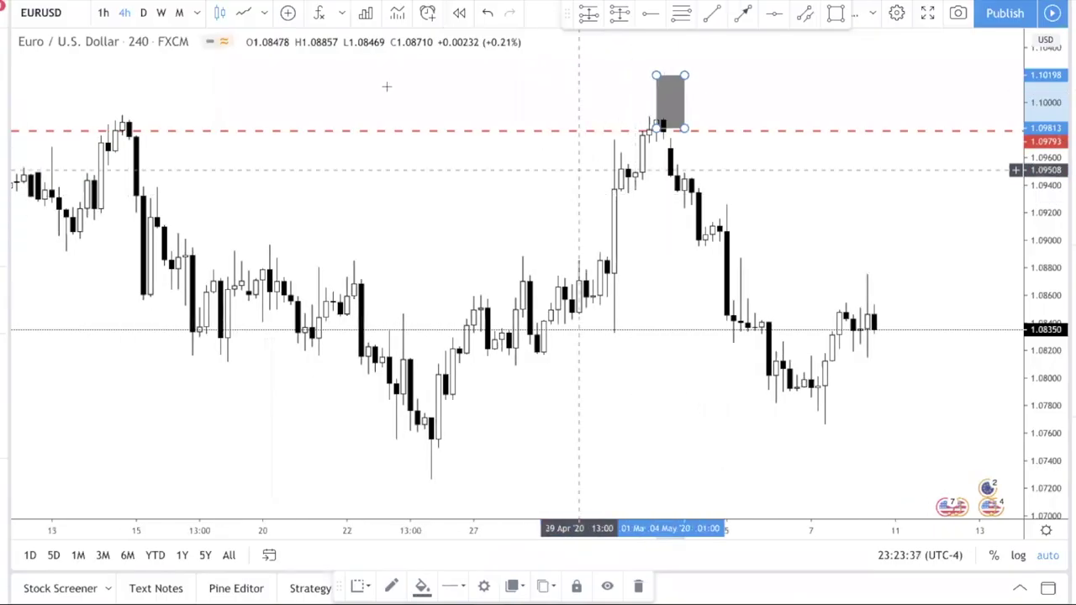
{"action": "left_click", "coordinate": [145, 18]}
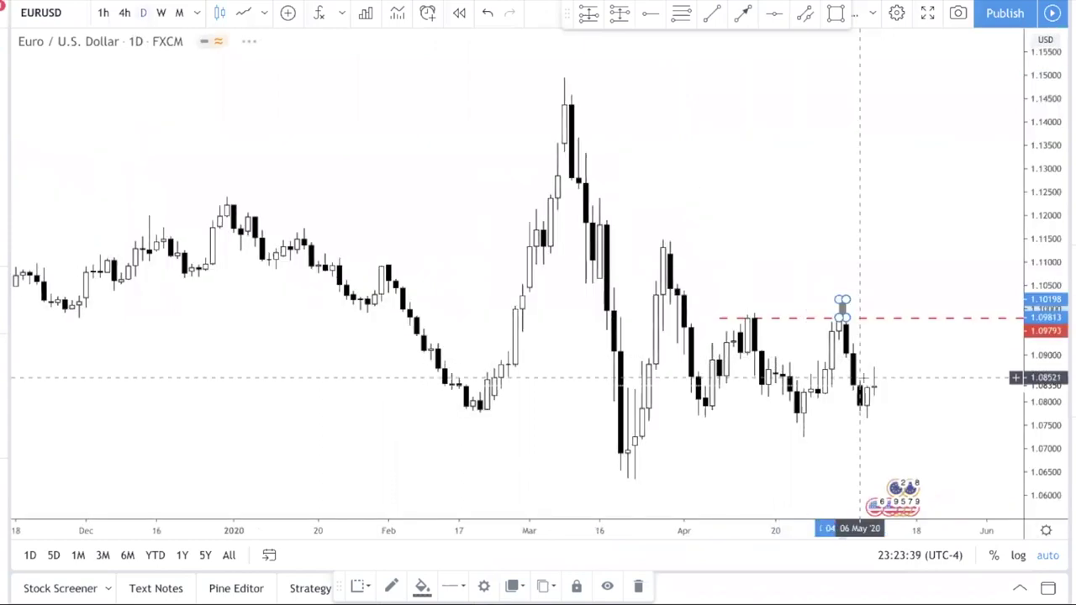
{"action": "scroll", "coordinate": [861, 378], "scroll_direction": "up", "scroll_amount": 4}
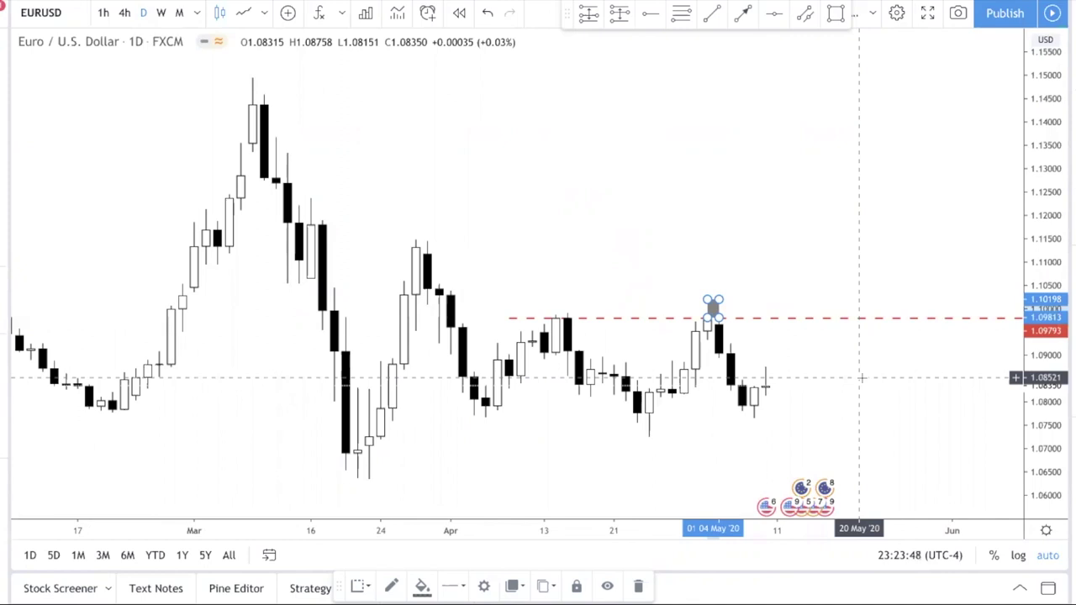
{"action": "scroll", "coordinate": [861, 379], "scroll_direction": "up", "scroll_amount": 3}
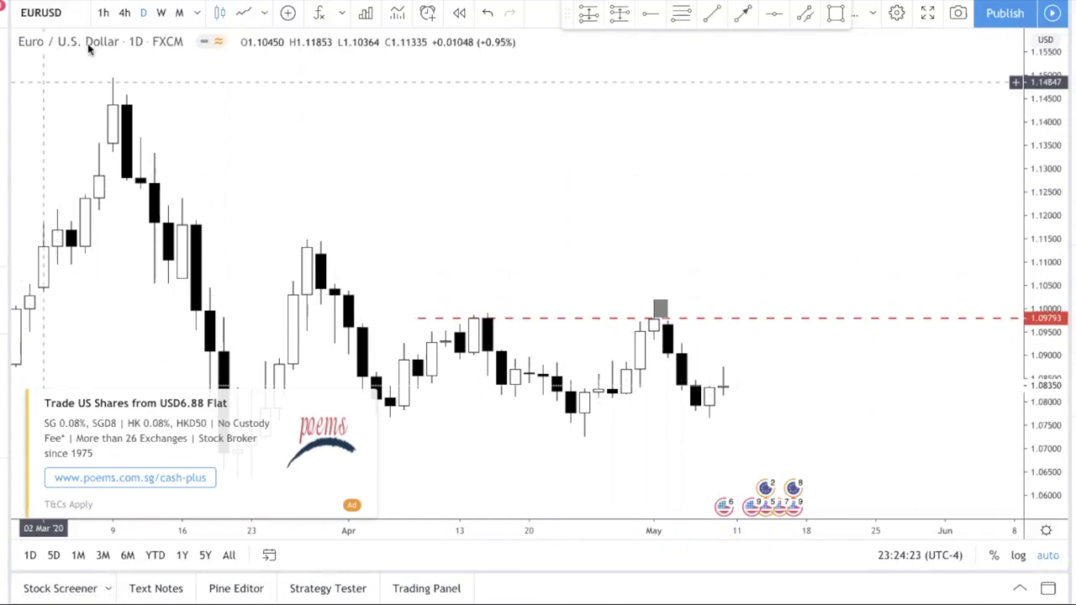
{"action": "left_click", "coordinate": [124, 12]}
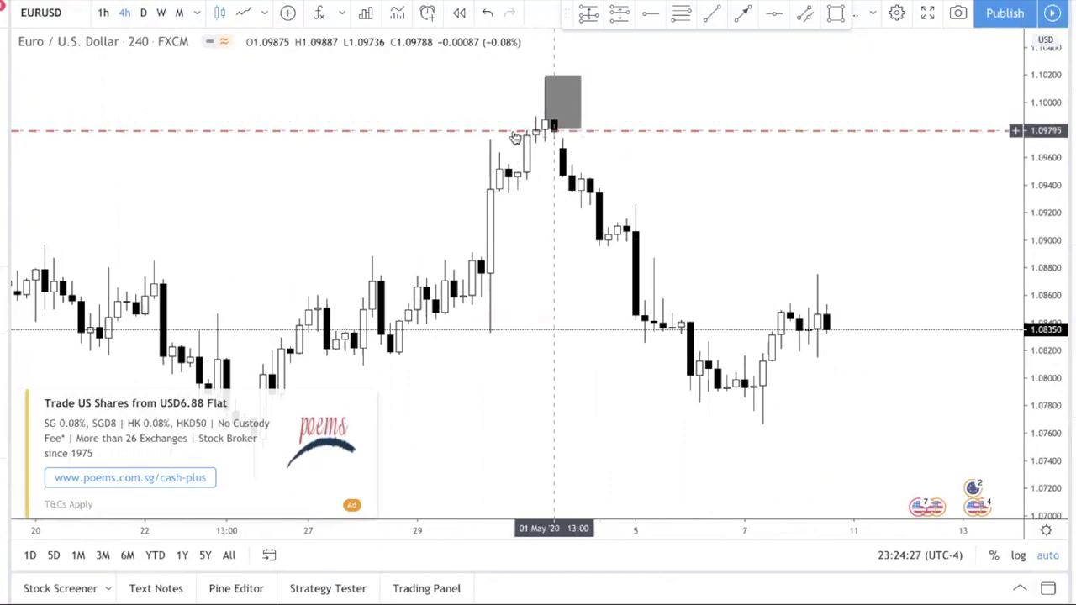
{"action": "scroll", "coordinate": [630, 128], "scroll_direction": "down", "scroll_amount": 2}
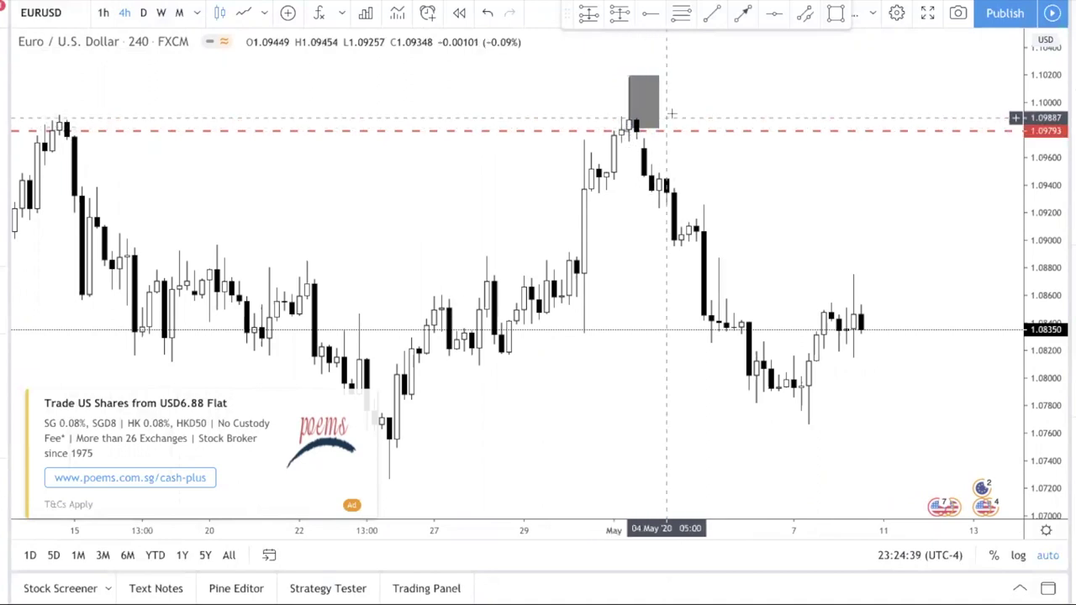
On the daily chart, draw a horizontal support ray at about 1.07735 starting from 2 April.
{"action": "left_click", "coordinate": [144, 13]}
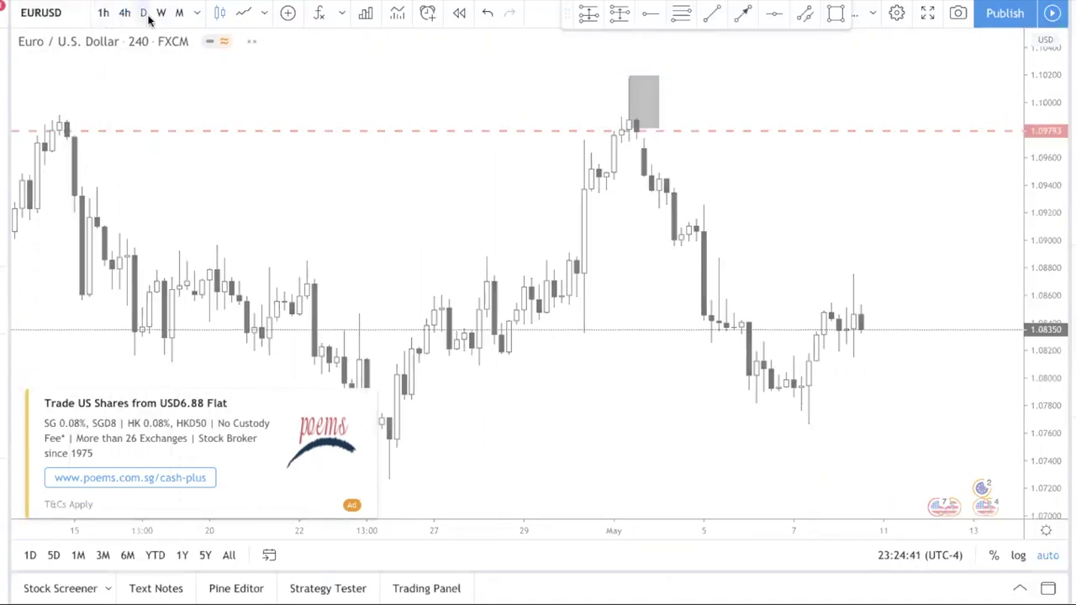
{"action": "scroll", "coordinate": [941, 180], "scroll_direction": "up", "scroll_amount": 5}
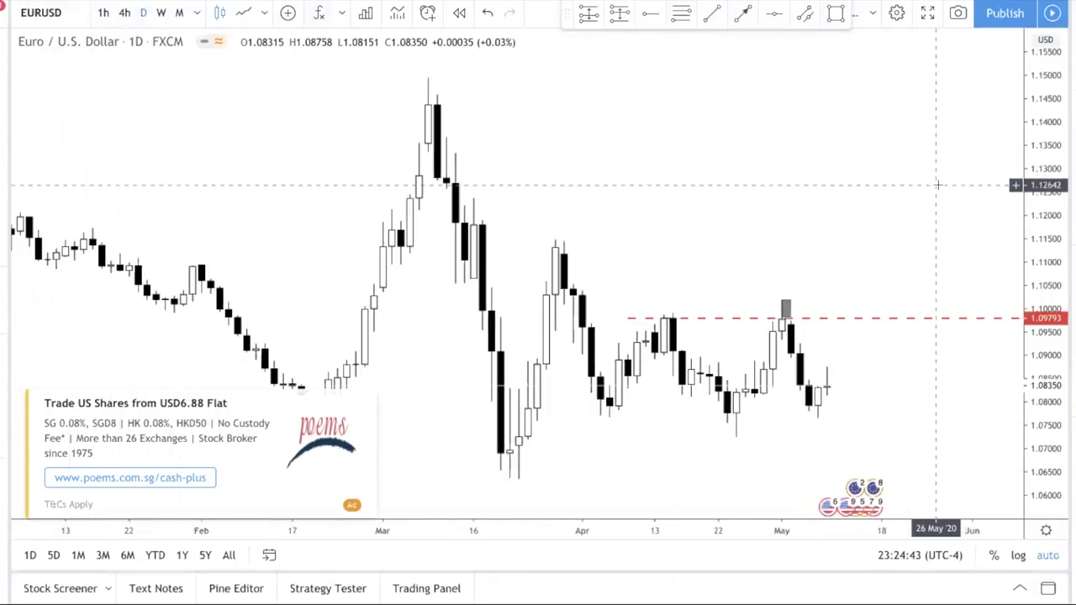
{"action": "left_click_drag", "start_coordinate": [1000, 223], "coordinate": [587, 230]}
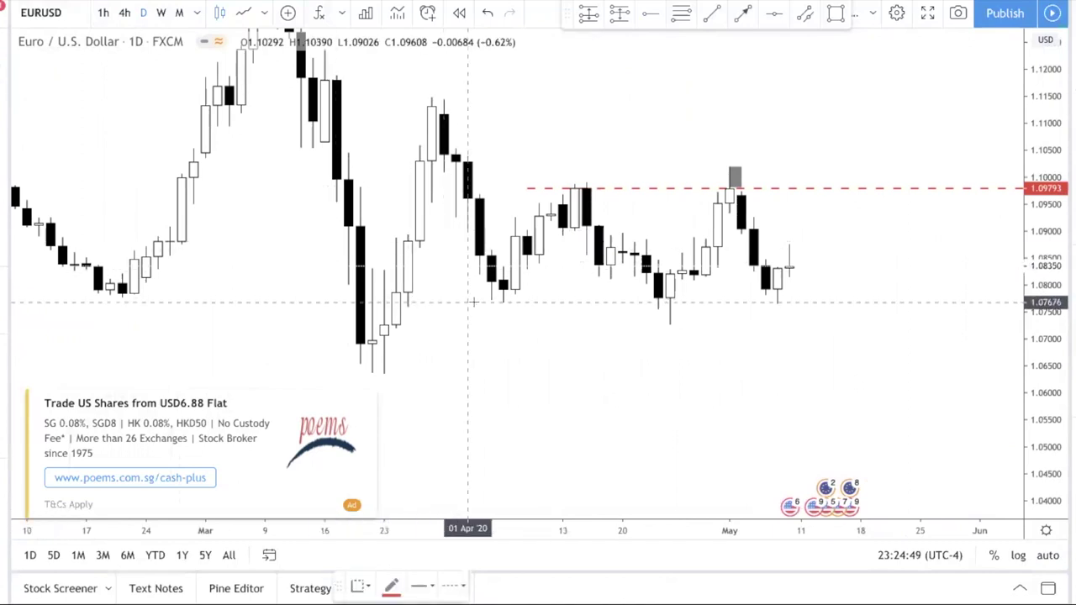
{"action": "left_click", "coordinate": [478, 298]}
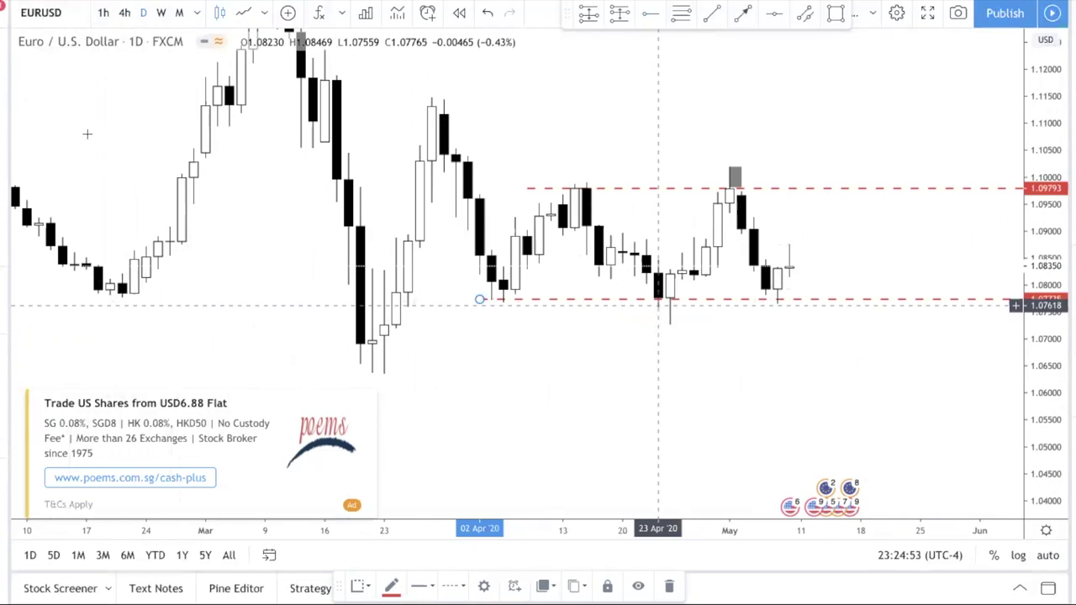
Draw a rectangle below the support ray around the late-April wick, from 23 to 28 April and down to about 1.07280.
{"action": "key", "text": "alt+shift+r"}
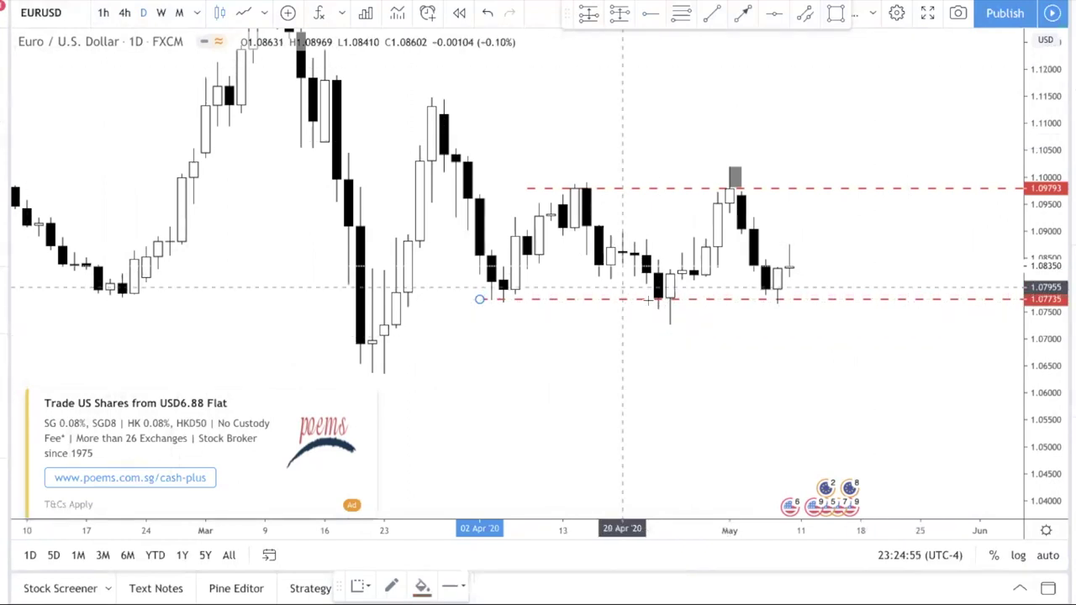
{"action": "left_click", "coordinate": [658, 301]}
{"action": "left_click", "coordinate": [695, 325]}
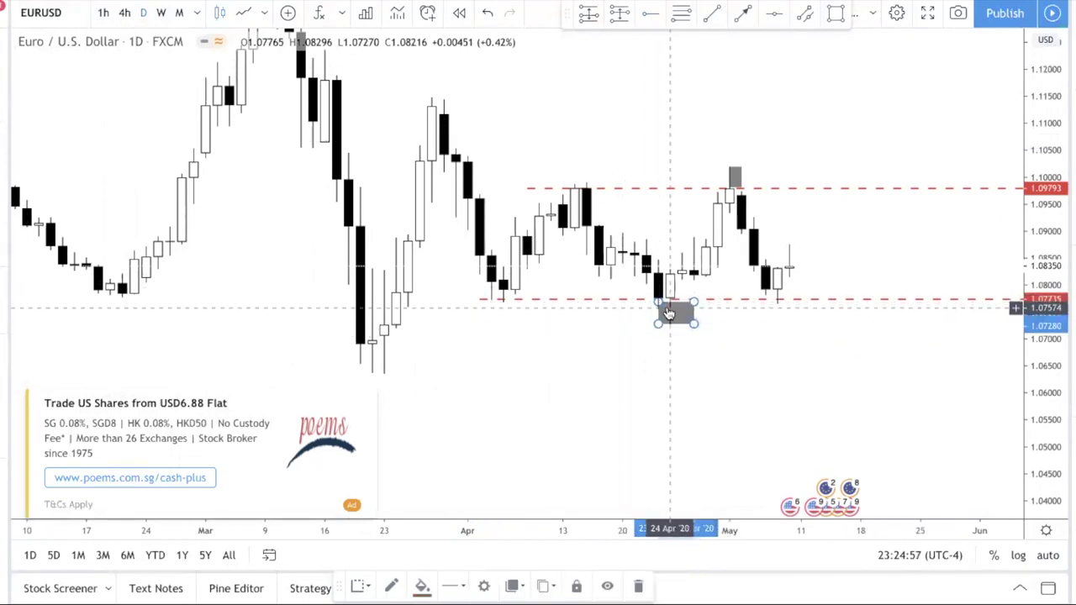
{"action": "key", "text": "Escape"}
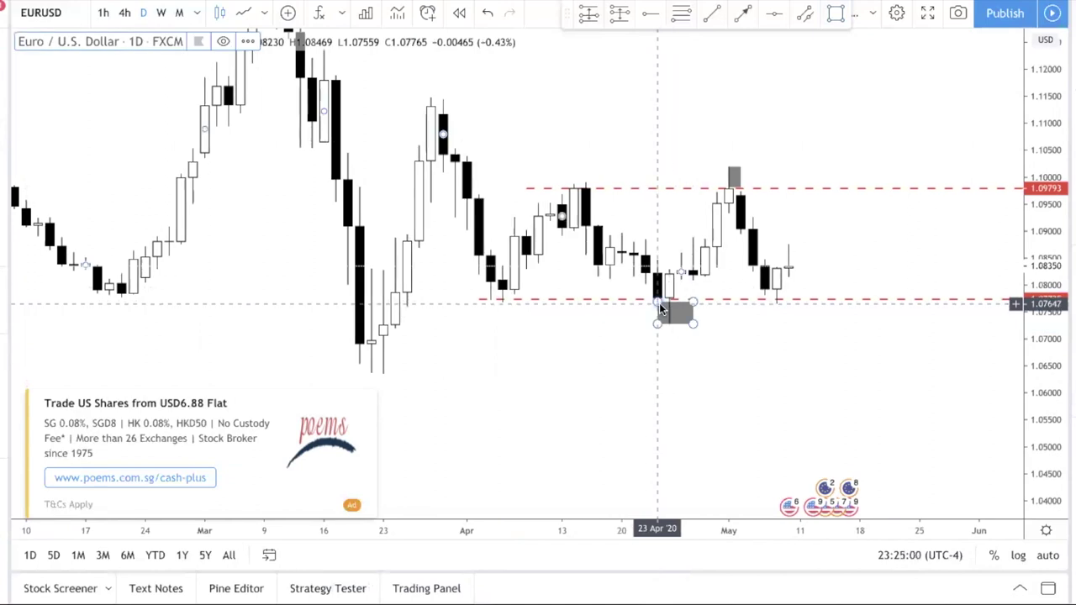
Widen the rectangle below support so it starts on 21 April and its upper edge meets the 1.07735 line.
{"action": "left_click_drag", "start_coordinate": [659, 301], "coordinate": [645, 300]}
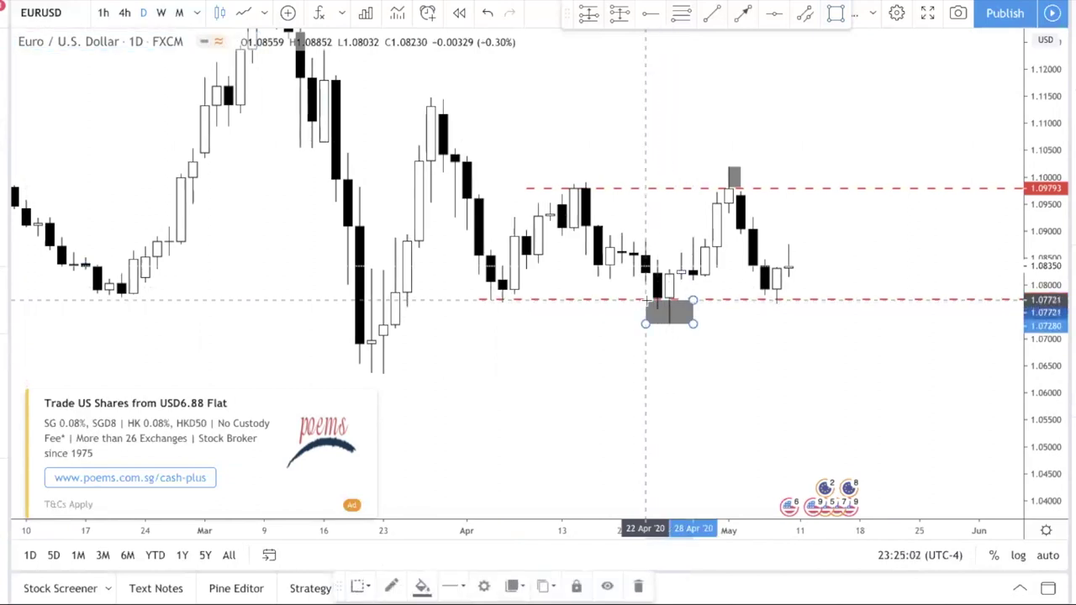
{"action": "key", "text": "Escape"}
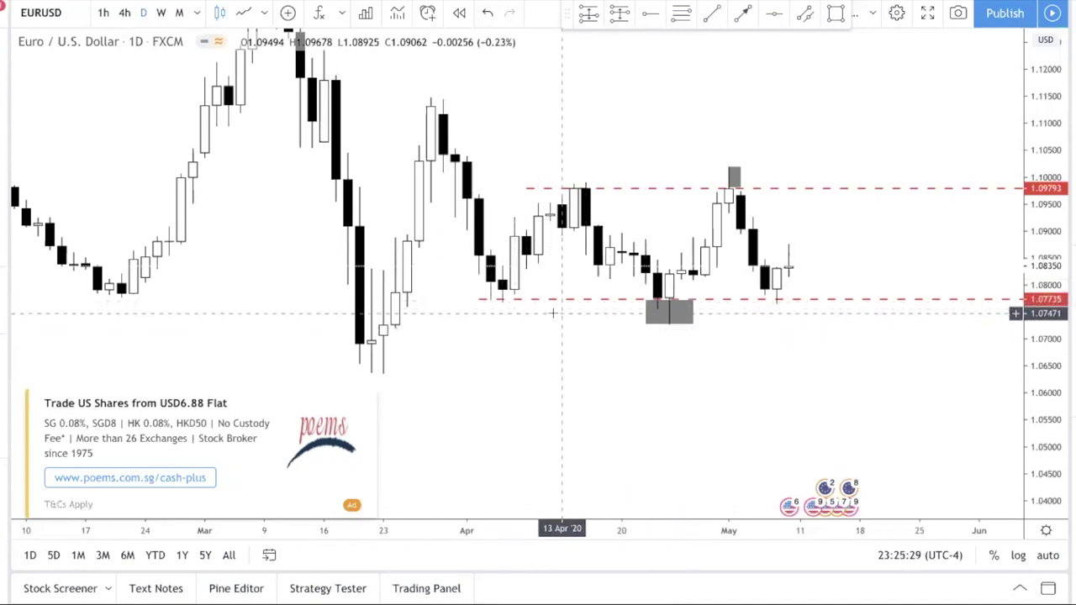
{"action": "left_click", "coordinate": [645, 302]}
{"action": "left_click_drag", "start_coordinate": [645, 303], "coordinate": [634, 299]}
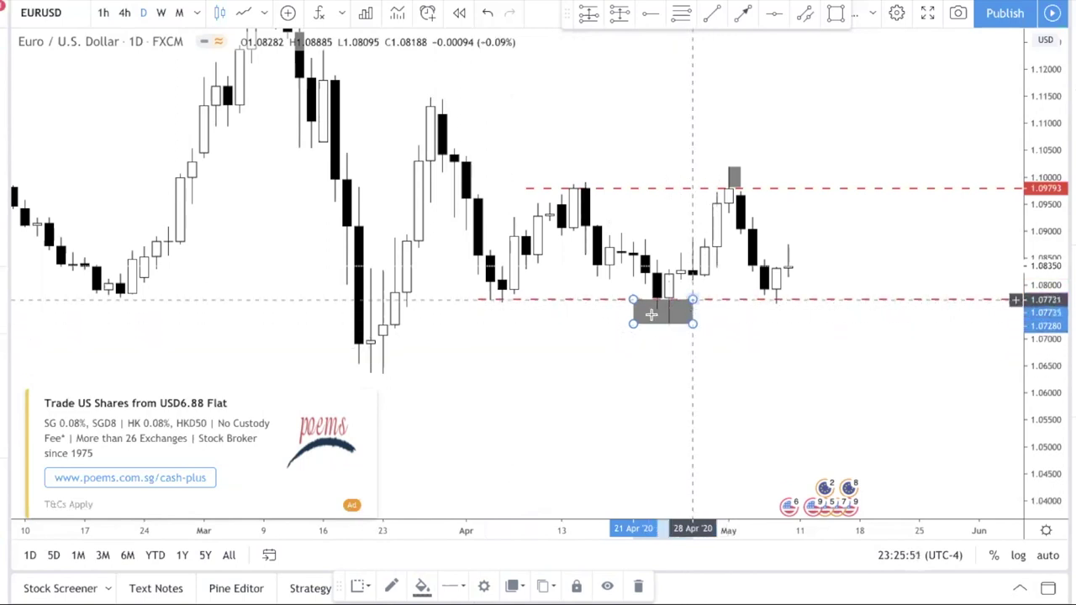
Examine the rectangle below the support line on the 4-hour chart and again on the daily chart.
{"action": "left_click", "coordinate": [123, 15]}
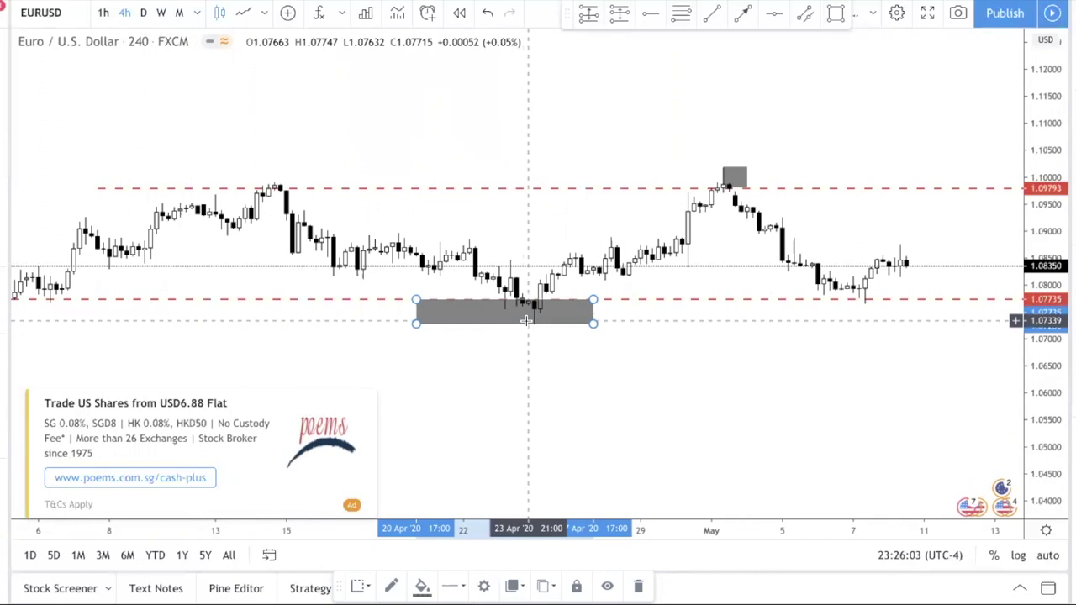
{"action": "scroll", "coordinate": [527, 320], "scroll_direction": "down", "scroll_amount": 5}
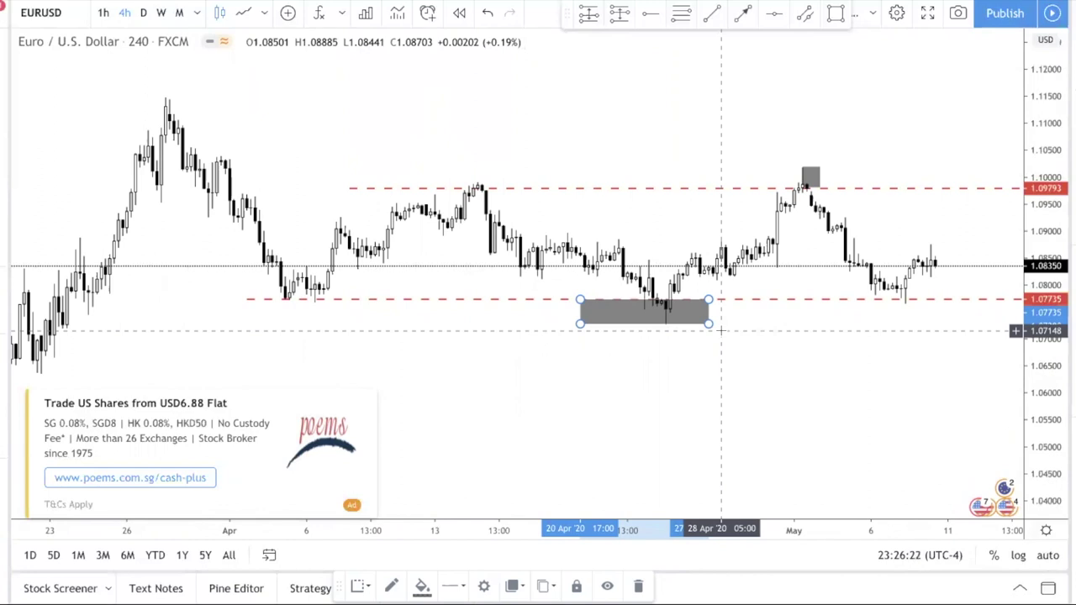
{"action": "left_click", "coordinate": [143, 13]}
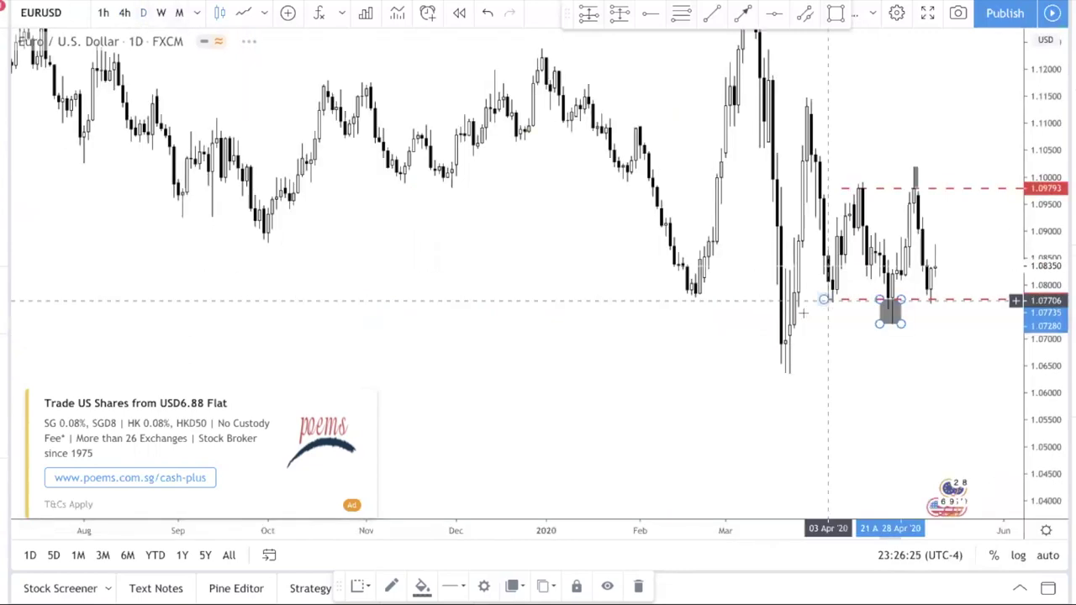
{"action": "scroll", "coordinate": [854, 349], "scroll_direction": "up", "scroll_amount": 5}
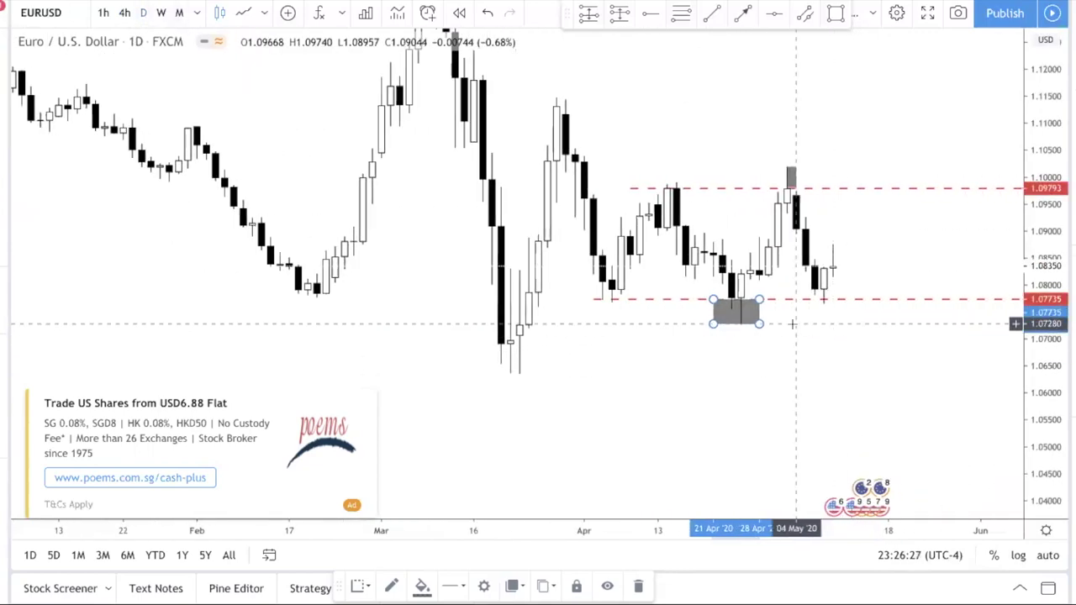
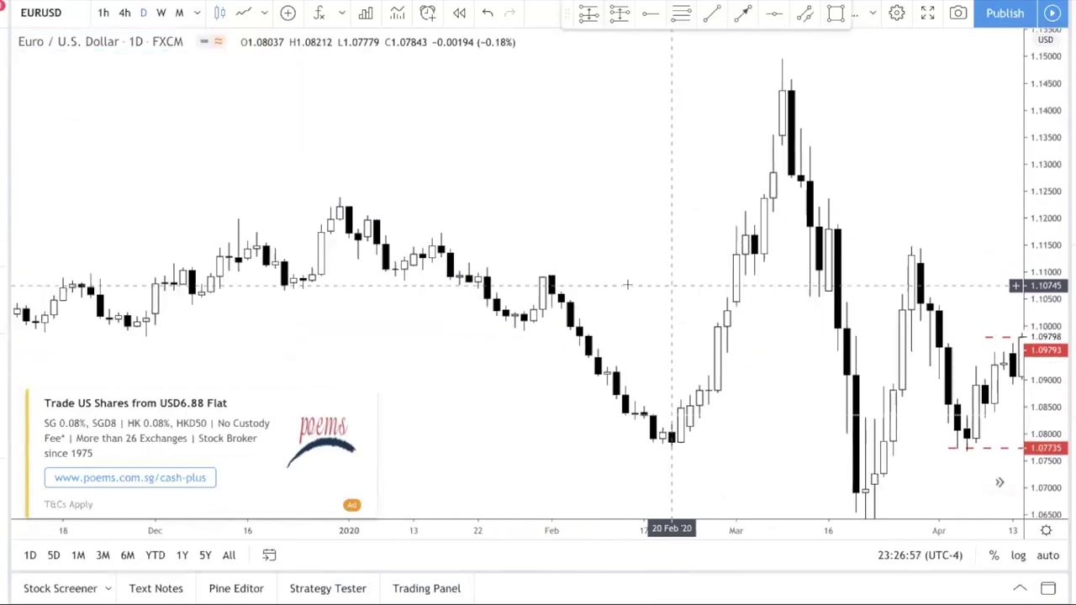
Draw a horizontal ray on the April 2019 daily candles at about 1.12258, starting around 9 April.
{"action": "scroll", "coordinate": [585, 272], "scroll_direction": "left", "scroll_amount": 8}
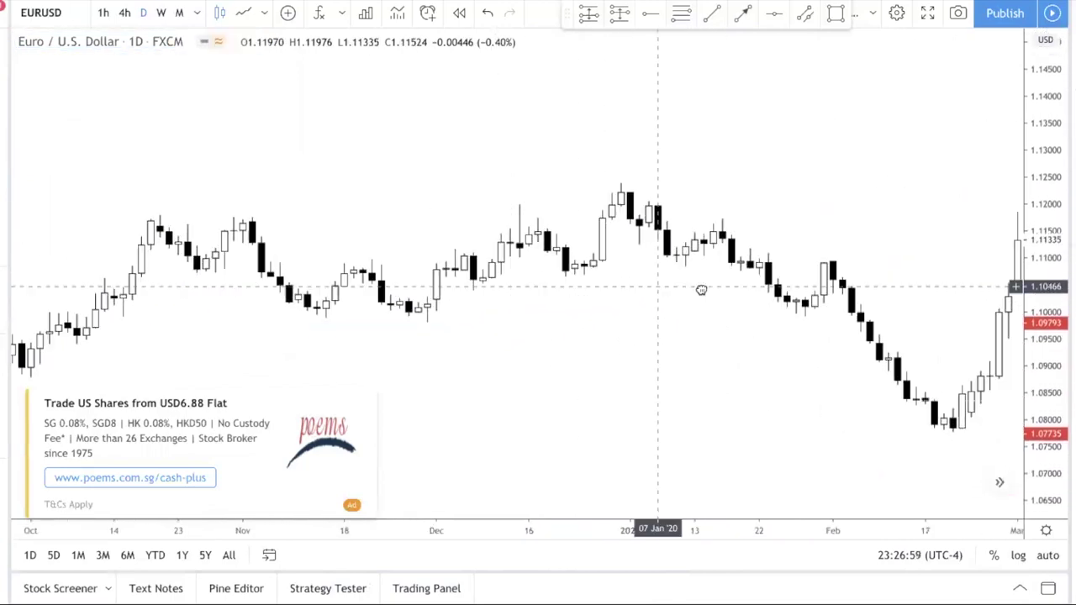
{"action": "scroll", "coordinate": [700, 249], "scroll_direction": "left", "scroll_amount": 15}
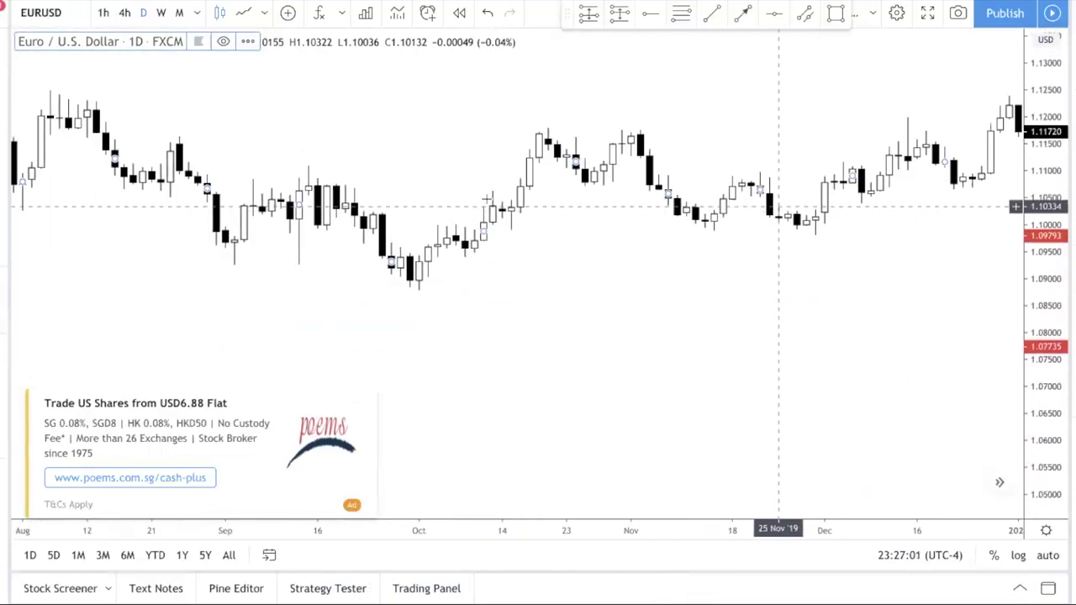
{"action": "scroll", "coordinate": [602, 310], "scroll_direction": "left", "scroll_amount": 8}
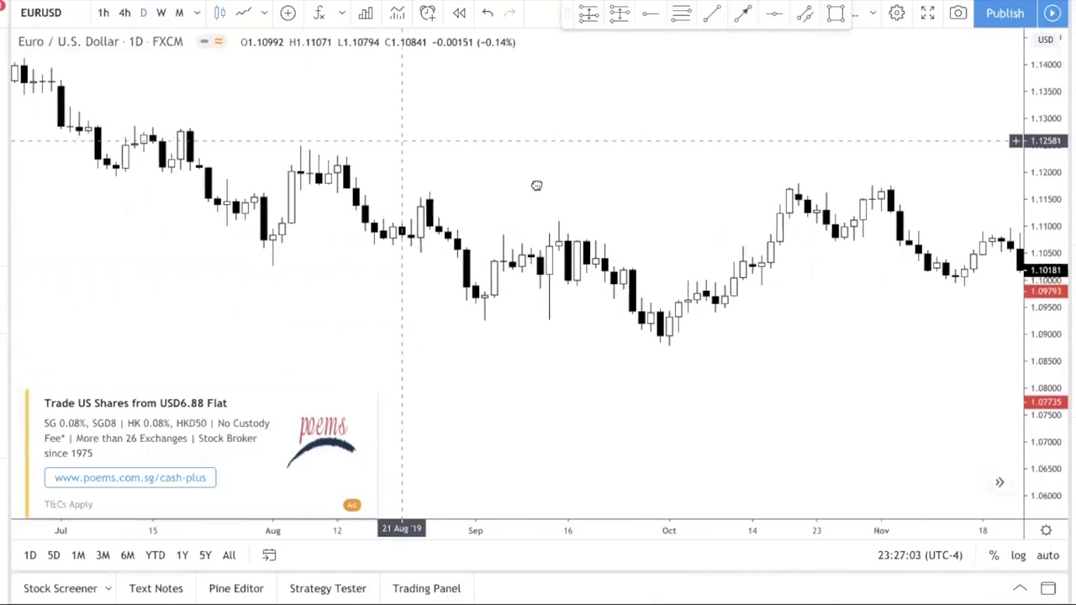
{"action": "scroll", "coordinate": [501, 210], "scroll_direction": "left", "scroll_amount": 12}
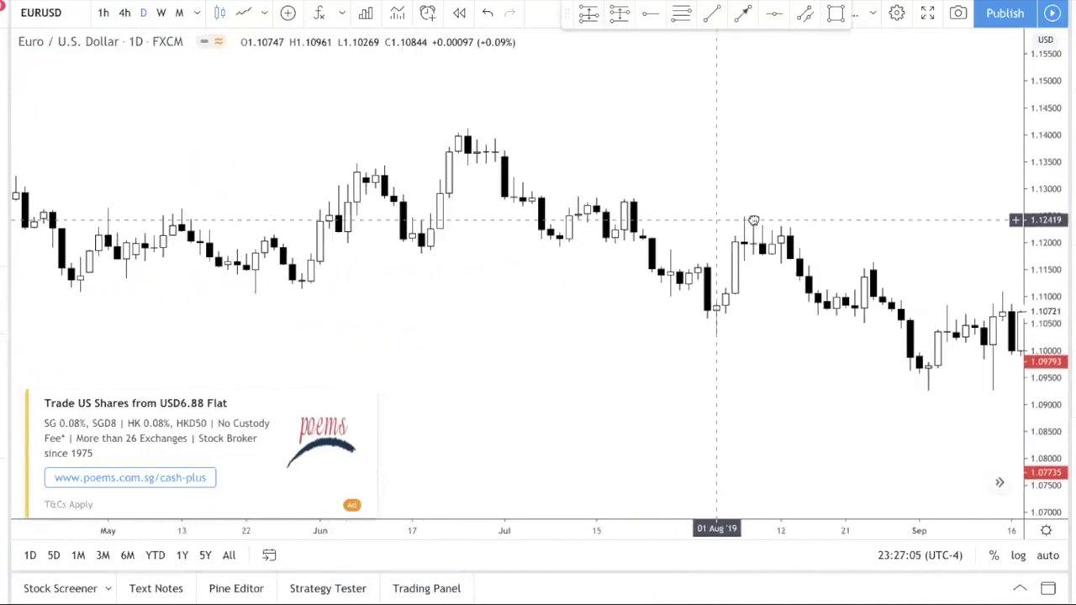
{"action": "scroll", "coordinate": [480, 195], "scroll_direction": "left", "scroll_amount": 10}
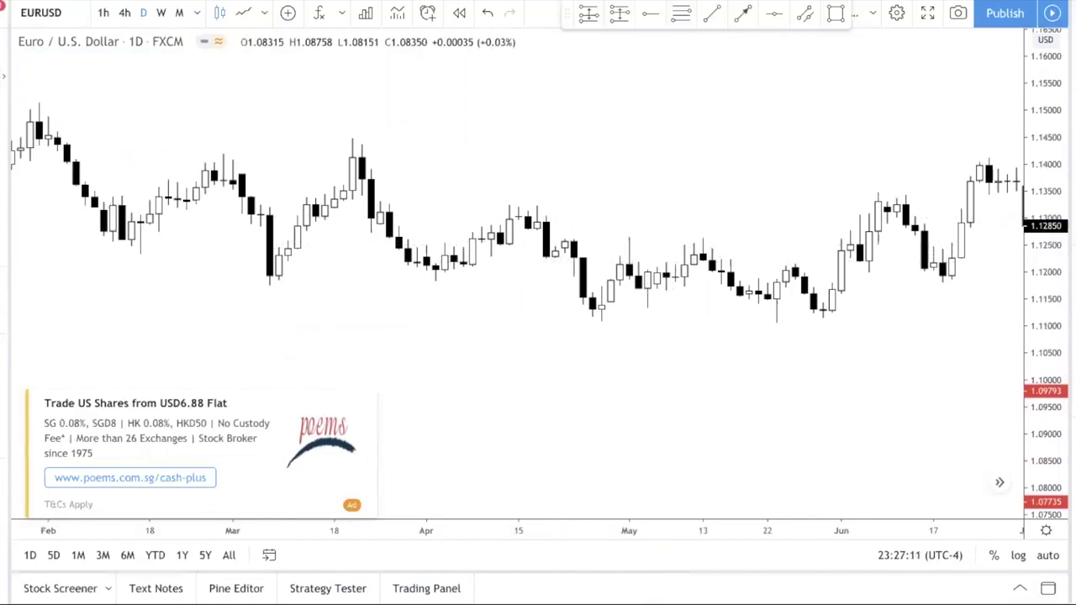
{"action": "left_click", "coordinate": [483, 257]}
{"action": "left_click", "coordinate": [575, 192]}
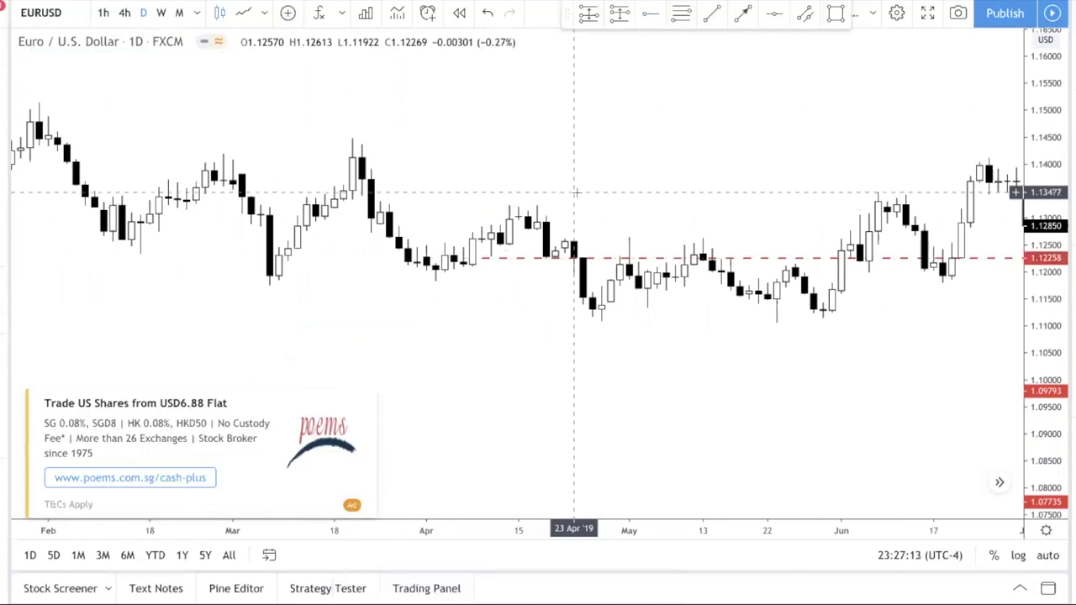
Draw a narrow rectangle over the early-May wick, from 1 to 2 May 2019 between about 1.12658 and 1.11925.
{"action": "scroll", "coordinate": [576, 193], "scroll_direction": "up", "scroll_amount": 2}
{"action": "left_click_drag", "start_coordinate": [519, 341], "coordinate": [788, 311]}
{"action": "left_click_drag", "start_coordinate": [1034, 312], "coordinate": [1035, 227]}
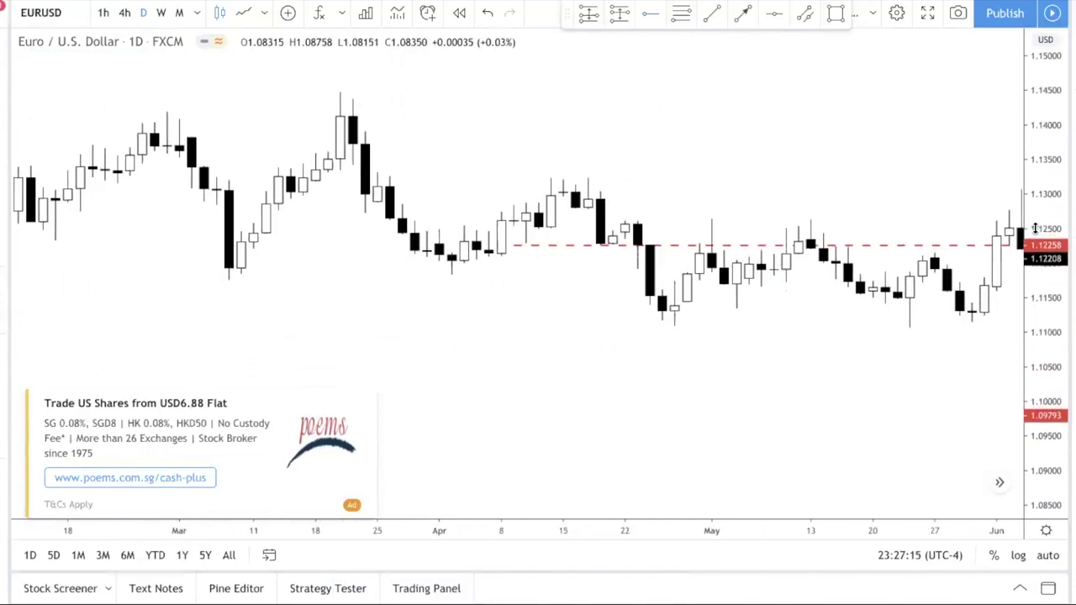
{"action": "left_click", "coordinate": [848, 245]}
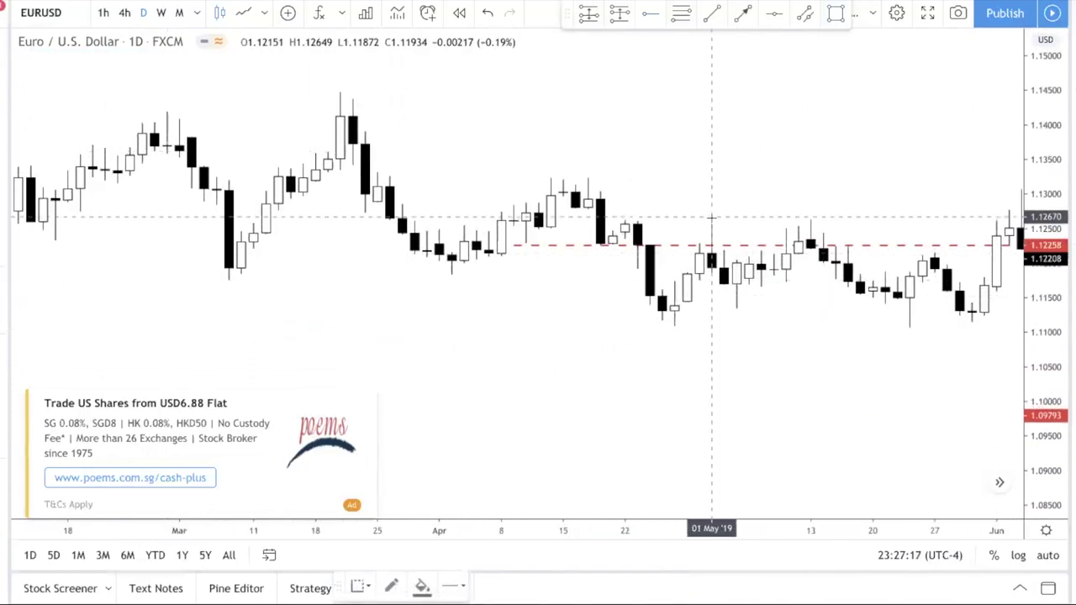
{"action": "mouse_move", "coordinate": [711, 219]}
{"action": "left_mouse_down"}
{"action": "mouse_move", "coordinate": [711, 258]}
{"action": "mouse_move", "coordinate": [712, 228]}
{"action": "left_mouse_up"}
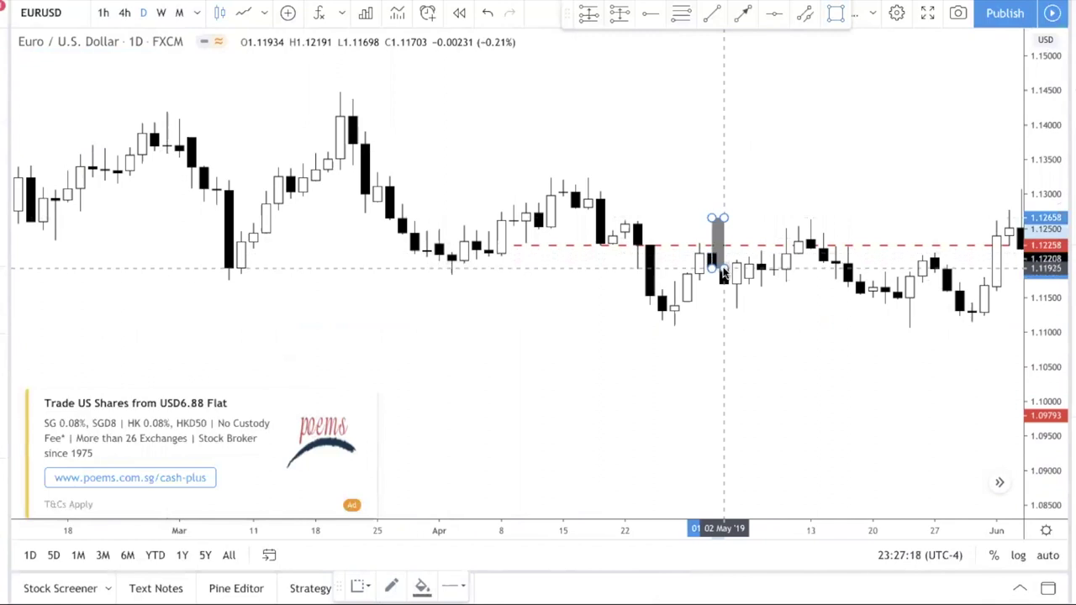
{"action": "left_click", "coordinate": [771, 173]}
Replace the narrow rectangle with a vertical line through the 1 May 2019 candle.
{"action": "left_click", "coordinate": [4, 82]}
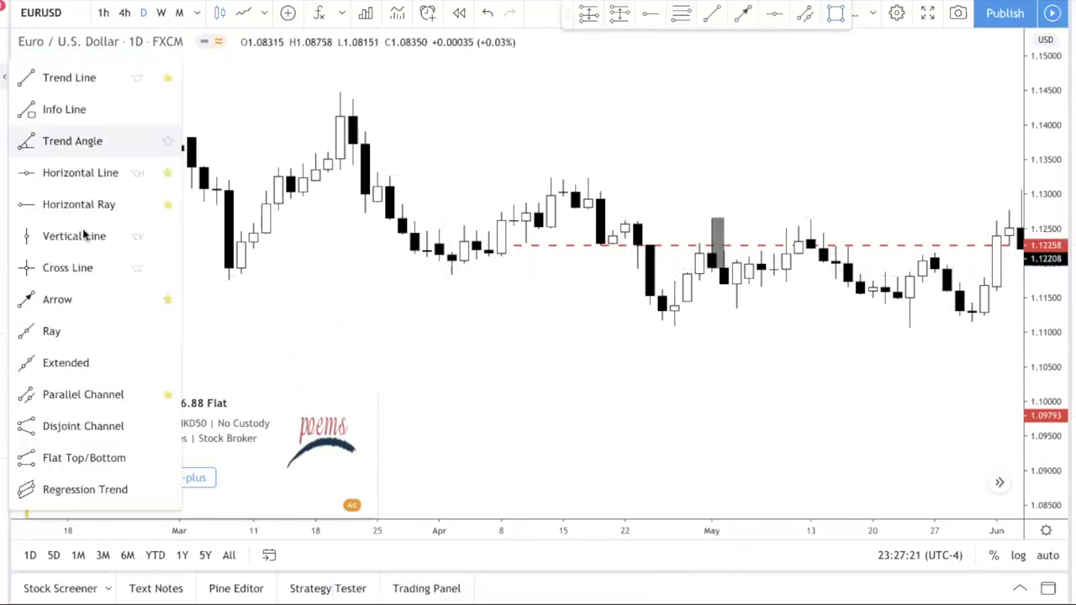
{"action": "left_click", "coordinate": [72, 238]}
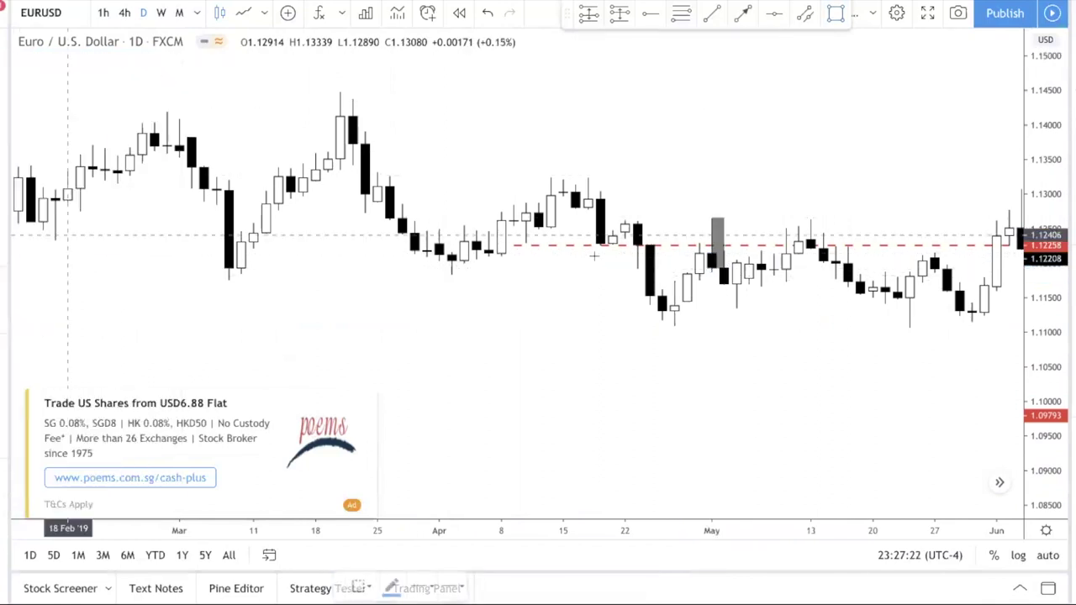
{"action": "left_click", "coordinate": [717, 232]}
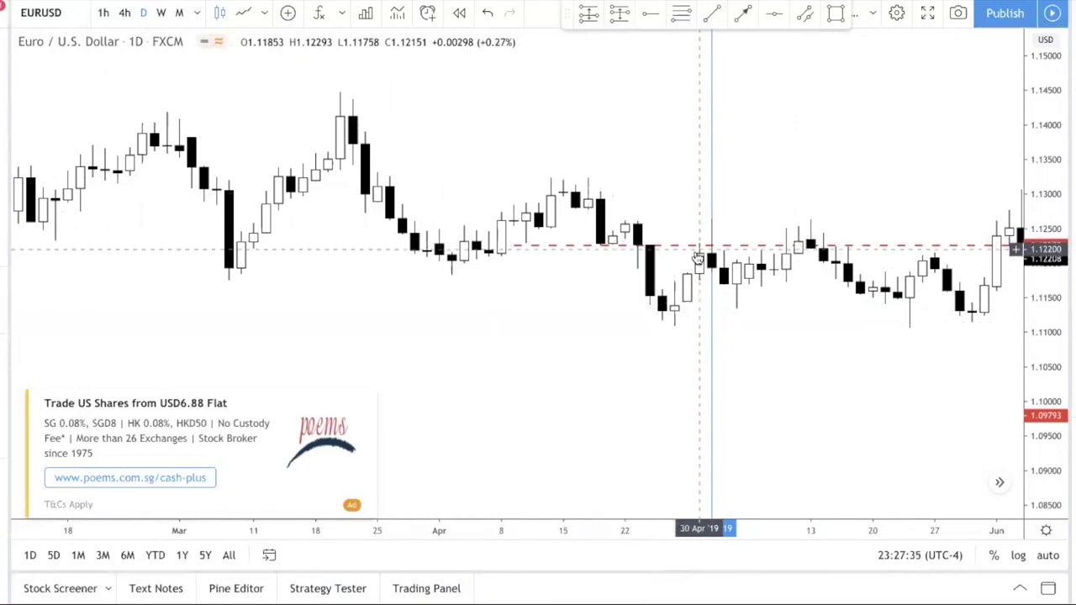
In line chart view, shift the 1.12258 ray's start to 8 April 2019, and return to candlesticks.
{"action": "left_click", "coordinate": [243, 13]}
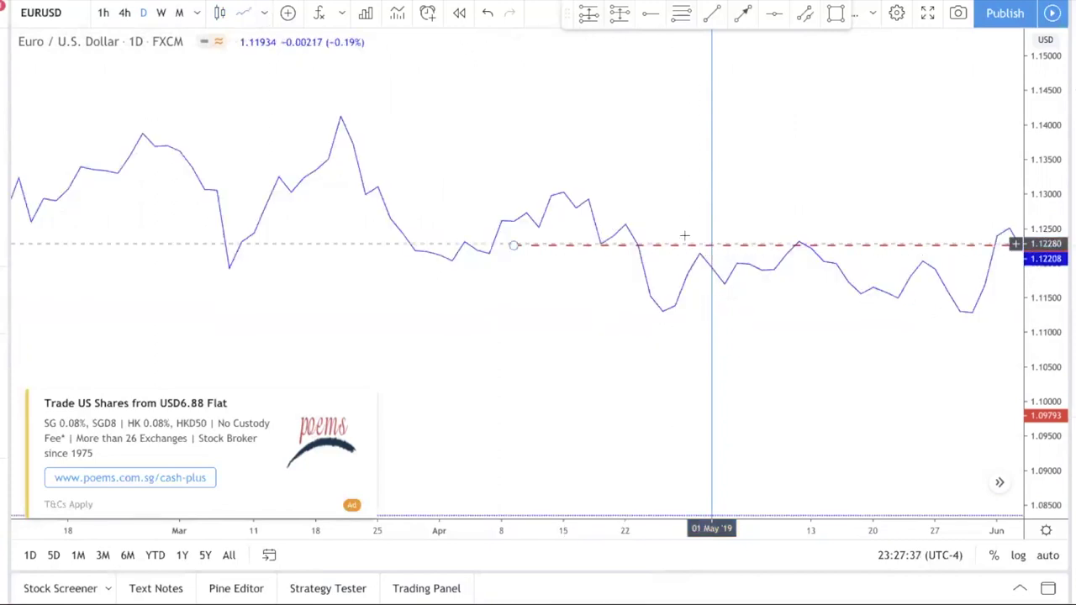
{"action": "left_click_drag", "start_coordinate": [609, 251], "coordinate": [591, 242]}
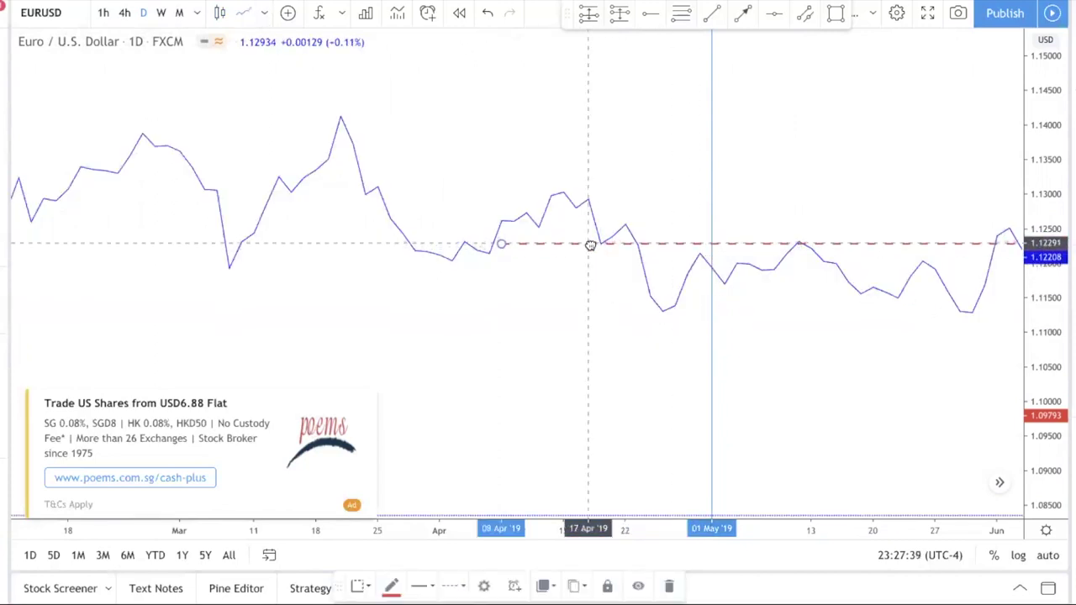
{"action": "left_click", "coordinate": [598, 210]}
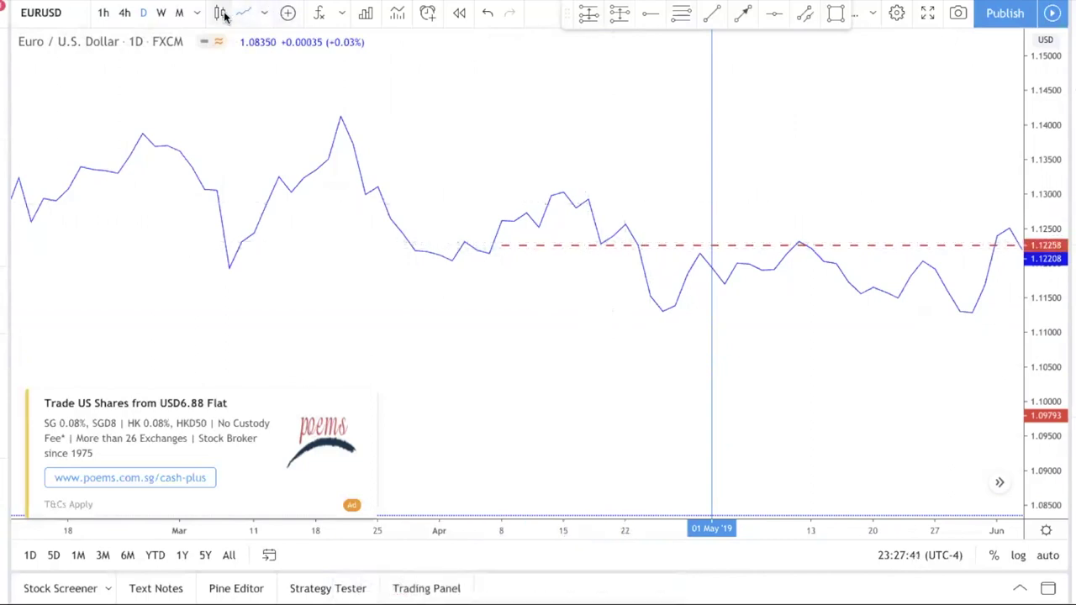
{"action": "left_click_drag", "start_coordinate": [619, 240], "coordinate": [607, 249]}
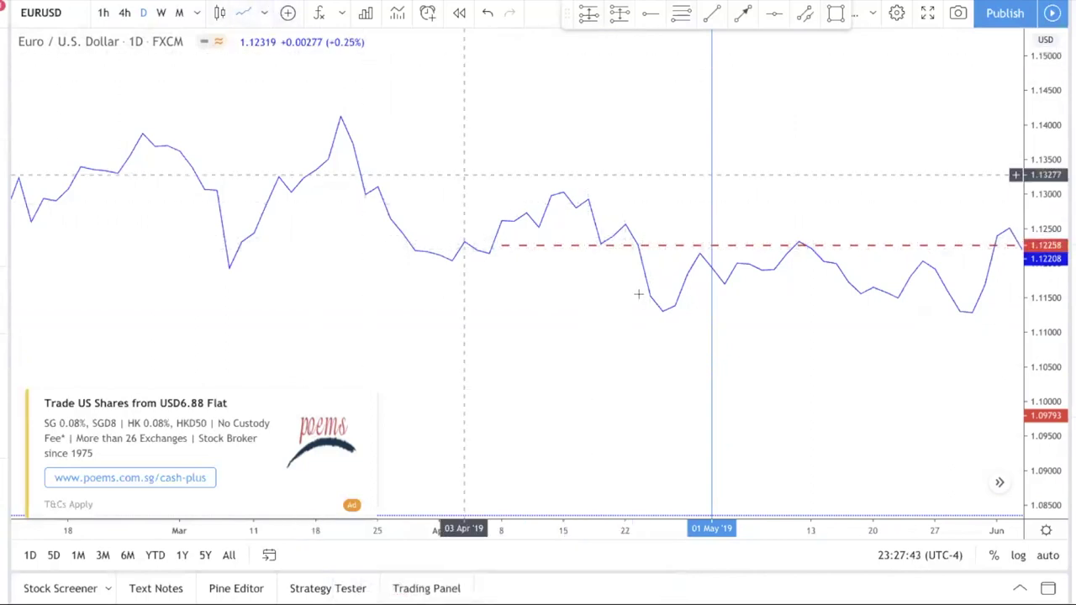
{"action": "left_click", "coordinate": [219, 12]}
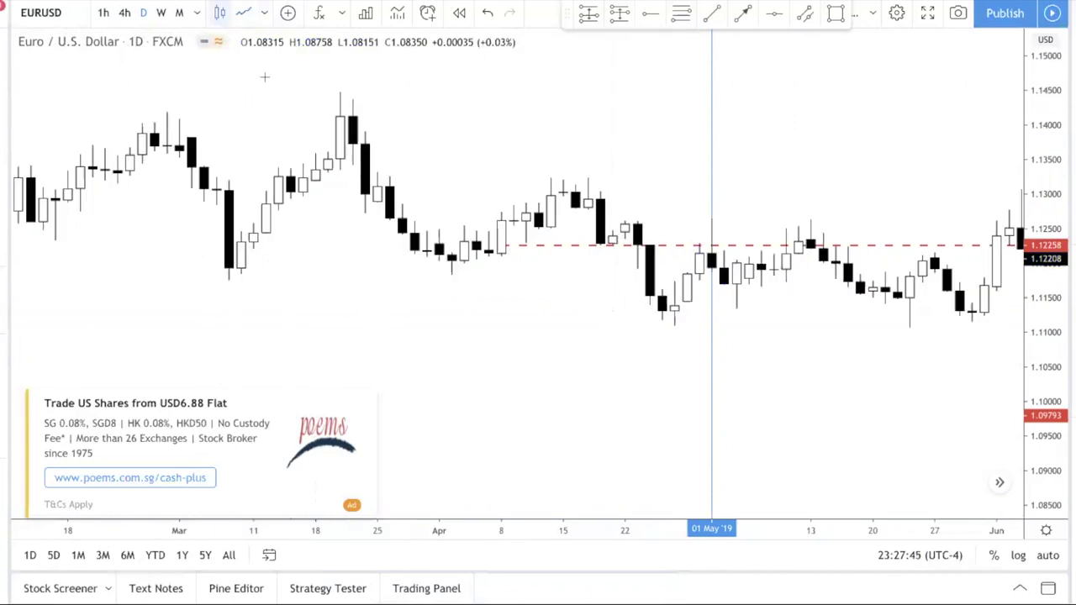
Delete the vertical line and draw a rectangle around the wick above the ray, from 29 April to 6 May 2019, about 1.12257 to 1.12647.
{"action": "left_click", "coordinate": [711, 268]}
{"action": "key", "text": "Delete"}
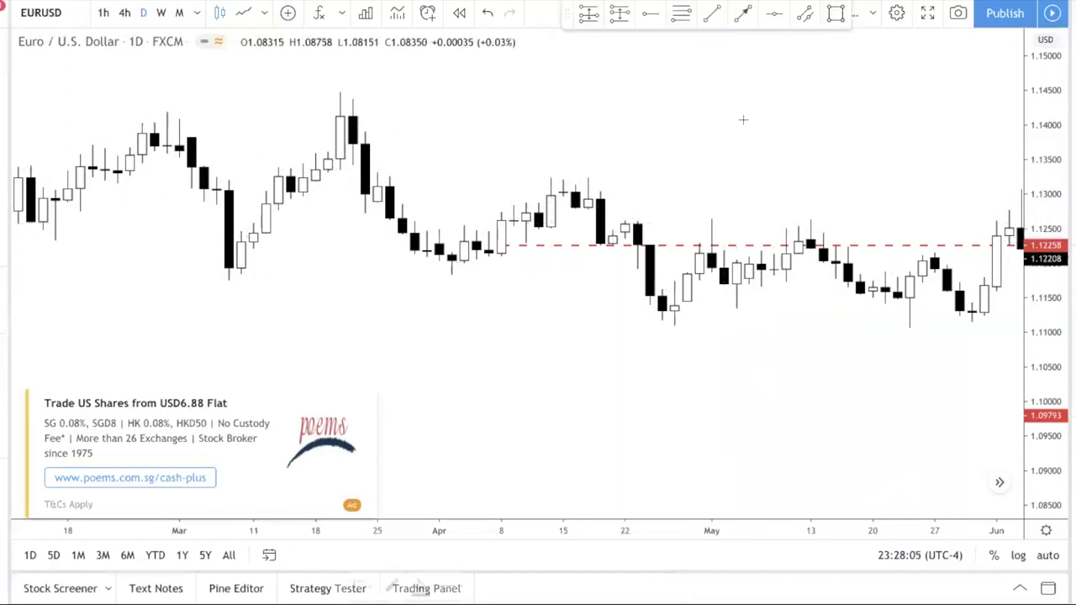
{"action": "mouse_move", "coordinate": [711, 220]}
{"action": "left_mouse_down"}
{"action": "mouse_move", "coordinate": [750, 244]}
{"action": "mouse_move", "coordinate": [686, 242]}
{"action": "left_mouse_up"}
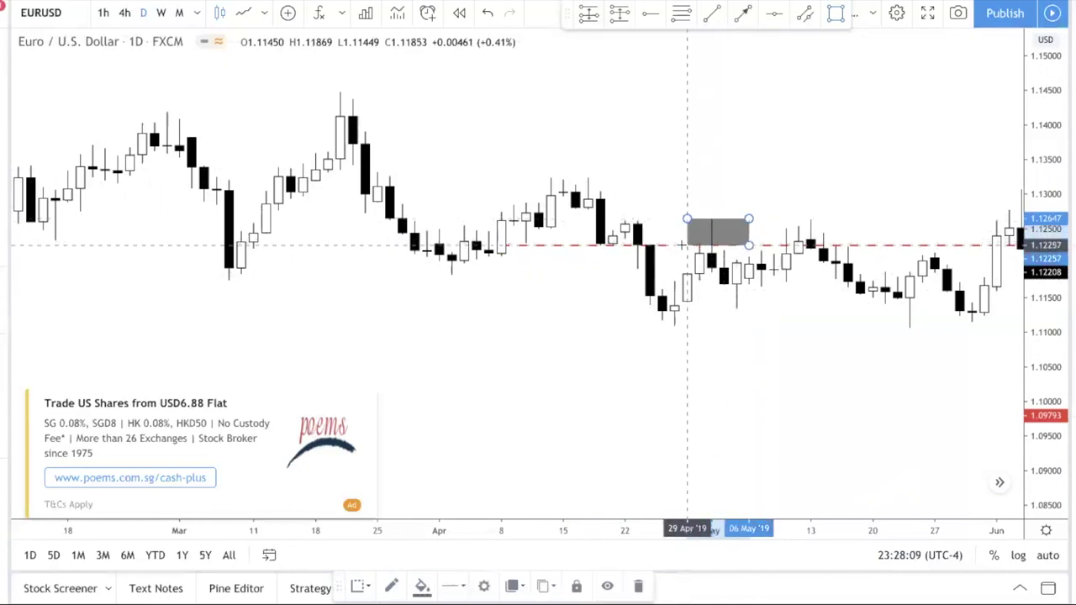
Examine on the 4-hour chart how the candles inside the early-May 2019 rectangle cross the 1.12258 line.
{"action": "left_click", "coordinate": [124, 12]}
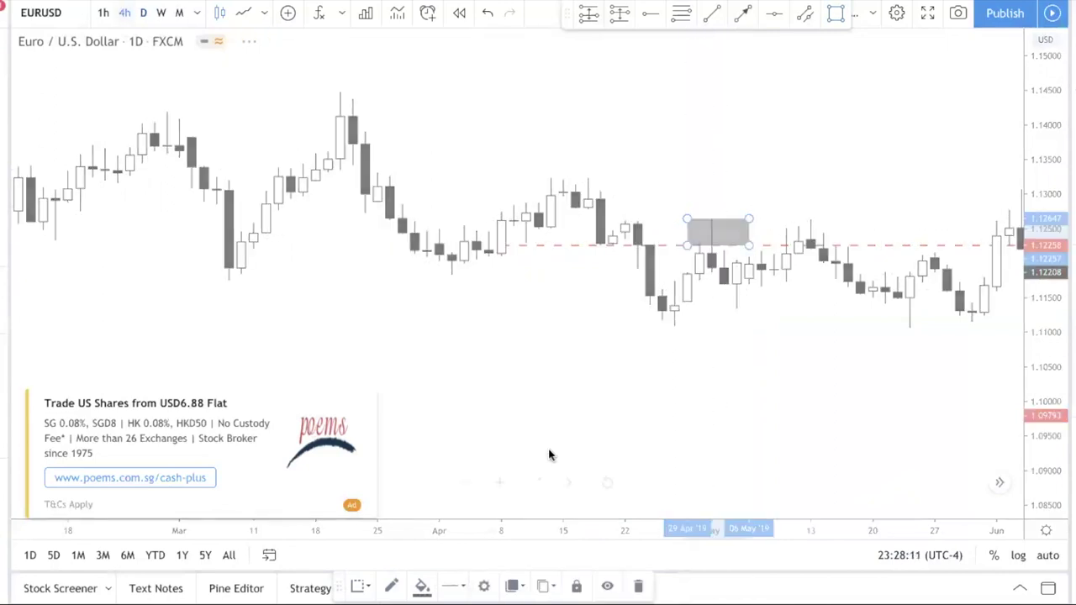
{"action": "scroll", "coordinate": [426, 343], "scroll_direction": "left", "scroll_amount": 10}
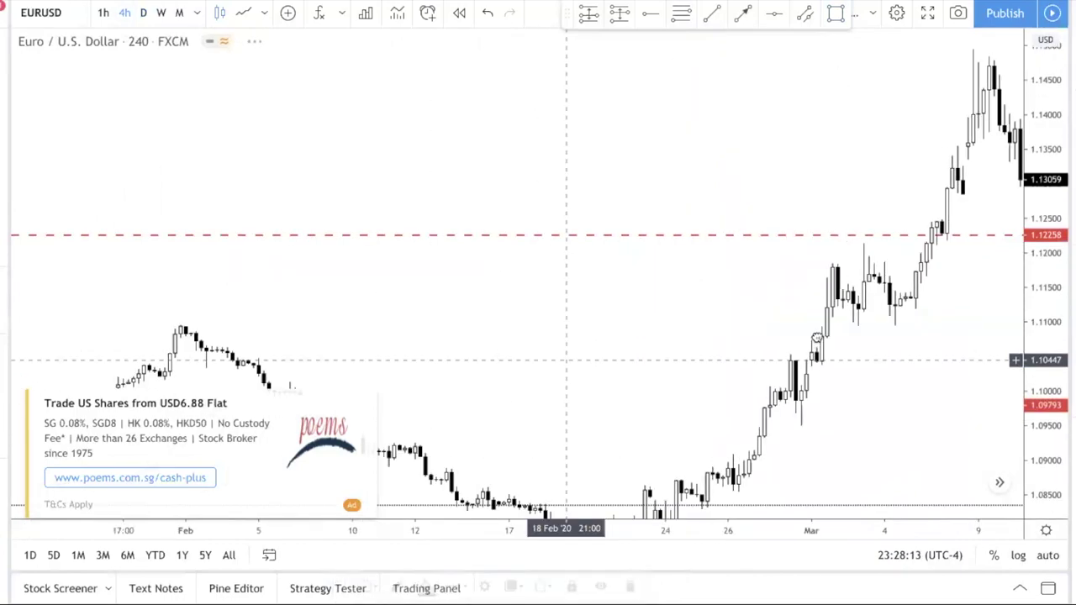
{"action": "scroll", "coordinate": [579, 334], "scroll_direction": "left", "scroll_amount": 10}
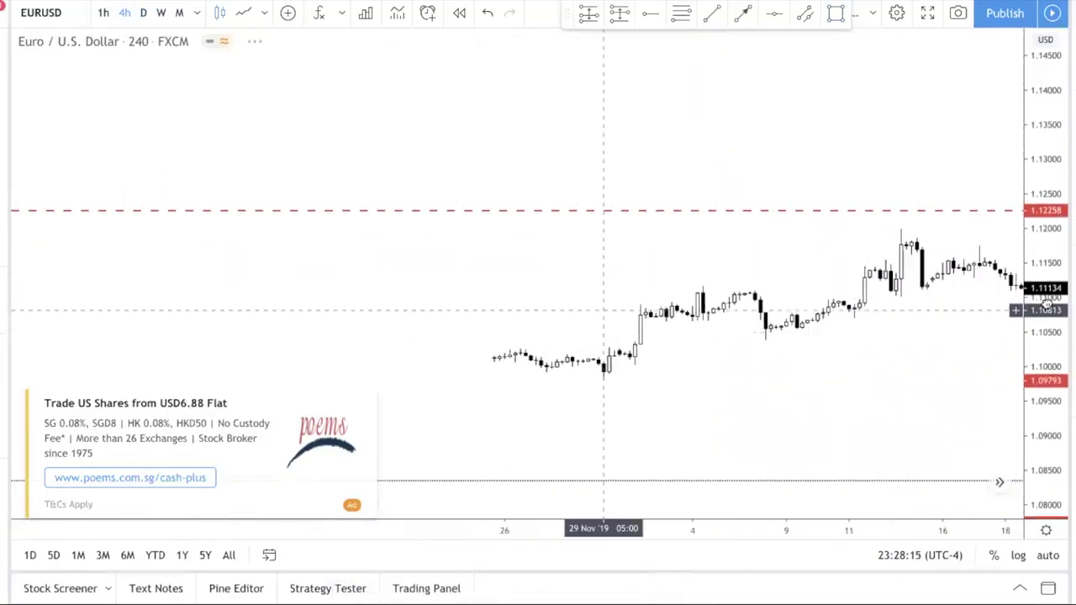
{"action": "left_click_drag", "start_coordinate": [470, 307], "coordinate": [958, 306]}
{"action": "scroll", "coordinate": [547, 288], "scroll_direction": "left", "scroll_amount": 10}
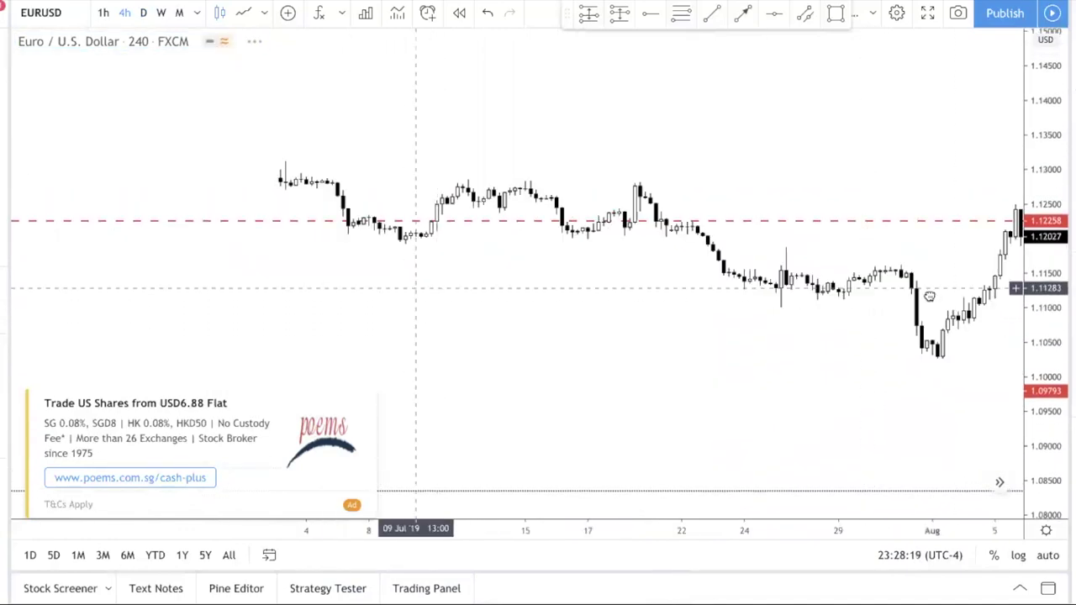
{"action": "scroll", "coordinate": [349, 309], "scroll_direction": "left", "scroll_amount": 10}
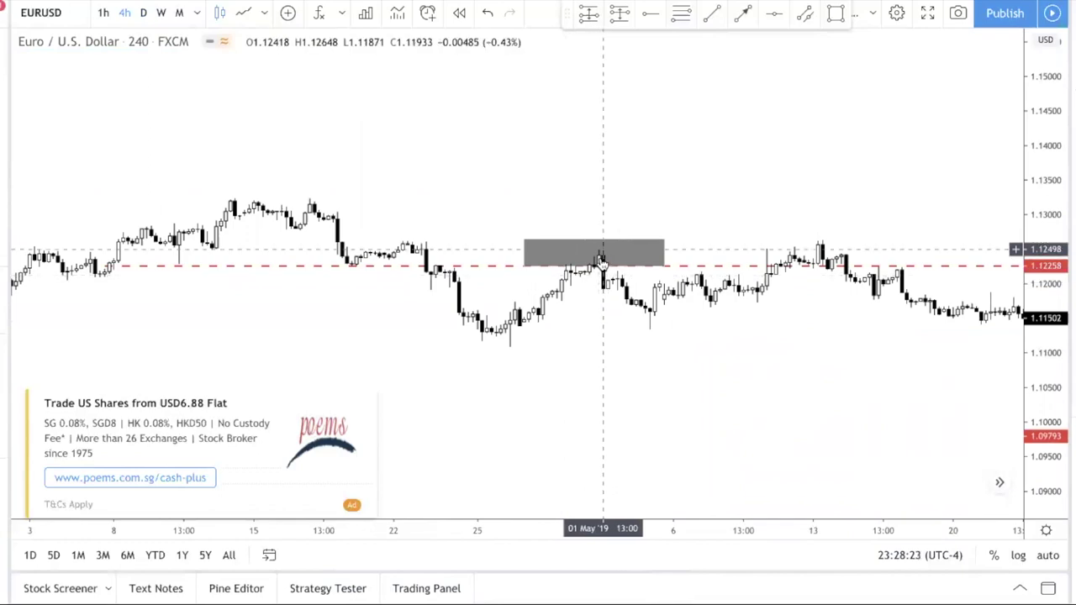
{"action": "scroll", "coordinate": [598, 275], "scroll_direction": "right", "scroll_amount": 5}
{"action": "scroll", "coordinate": [580, 311], "scroll_direction": "up", "scroll_amount": 2}
{"action": "left_click_drag", "start_coordinate": [561, 328], "coordinate": [752, 329]}
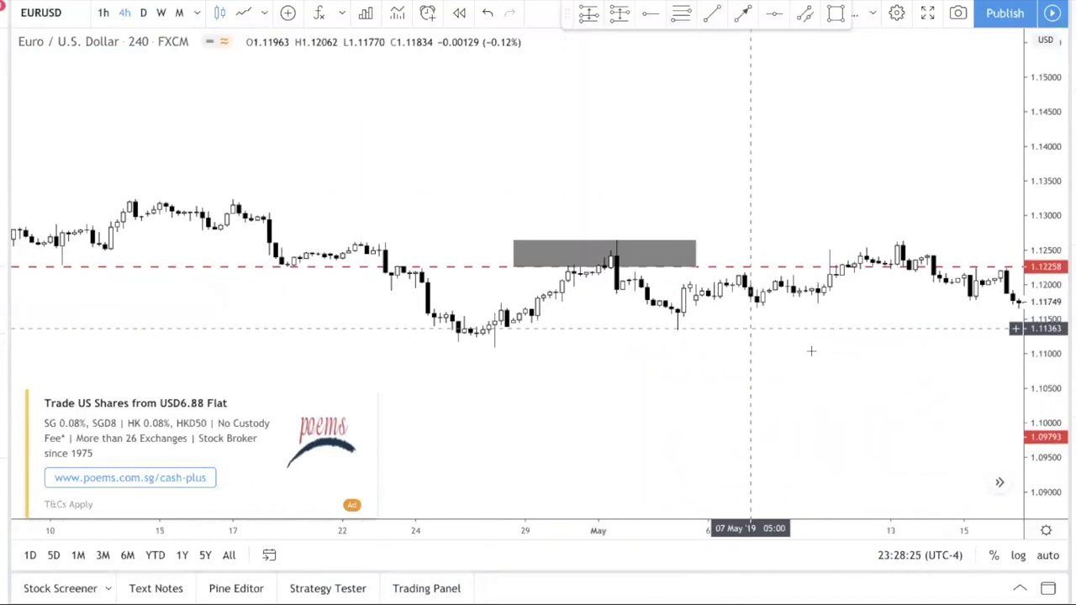
{"action": "scroll", "coordinate": [807, 350], "scroll_direction": "up", "scroll_amount": 3}
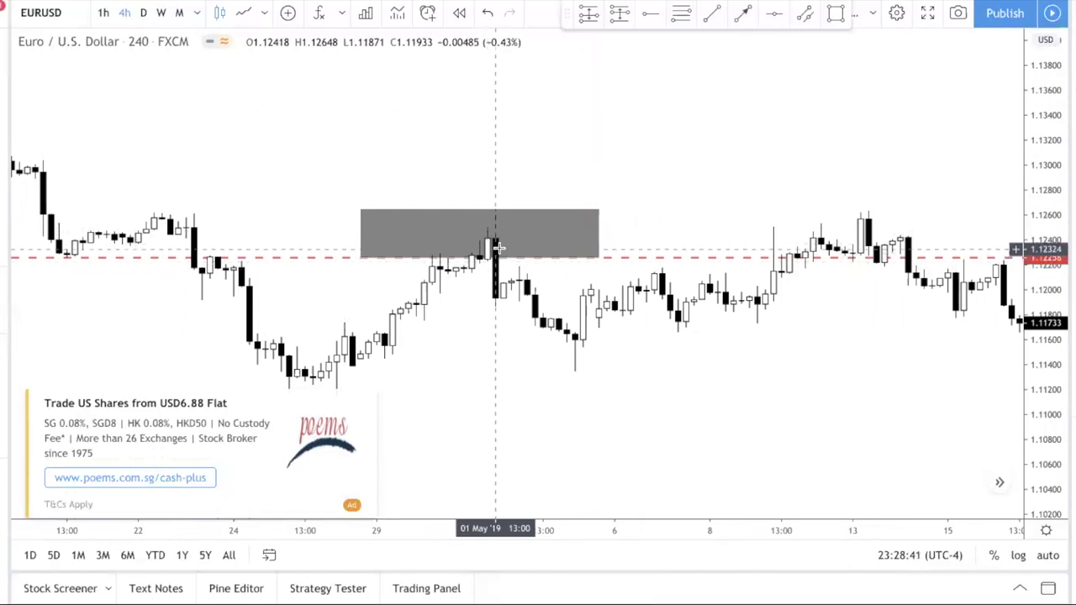
{"action": "scroll", "coordinate": [496, 248], "scroll_direction": "up", "scroll_amount": 1}
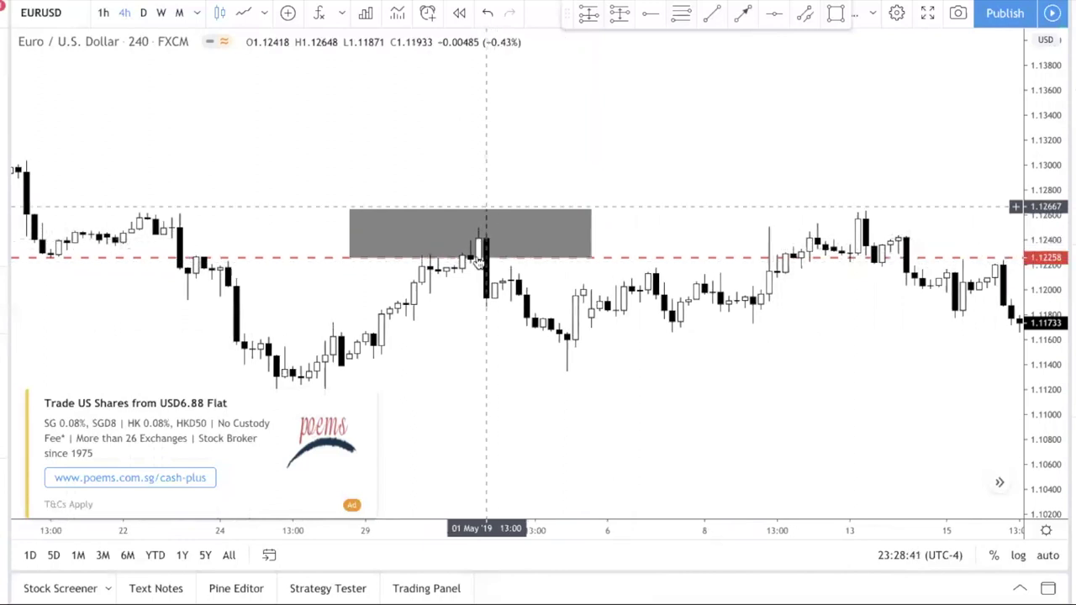
Return to the daily chart and examine the early-May 2019 rectangle and the price action around the 1.12258 line.
{"action": "left_click", "coordinate": [125, 12]}
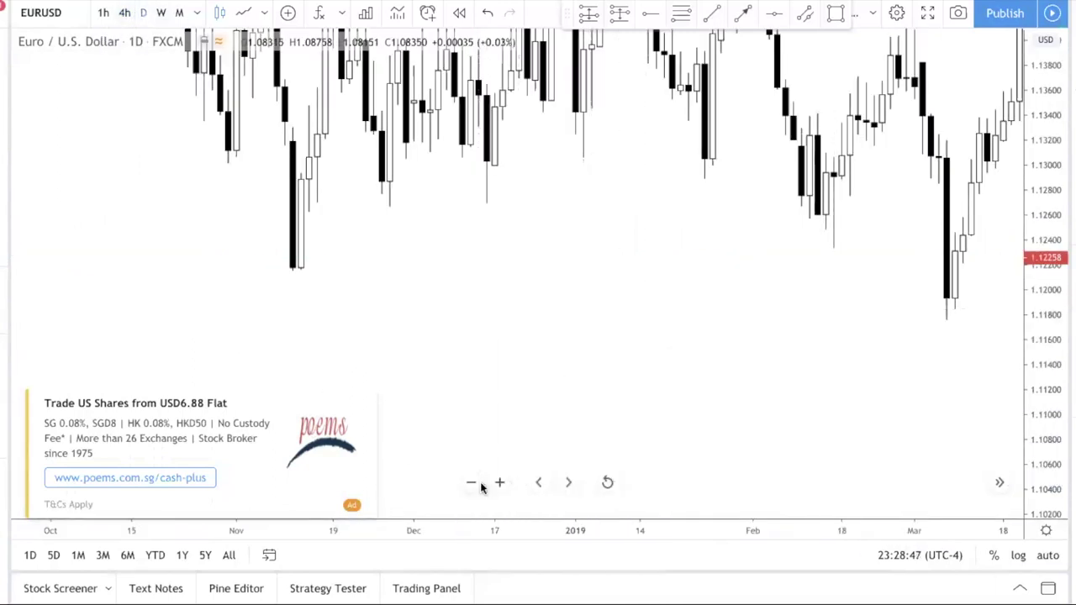
{"action": "left_click", "coordinate": [482, 488]}
{"action": "left_click_drag", "start_coordinate": [1044, 229], "coordinate": [1051, 300]}
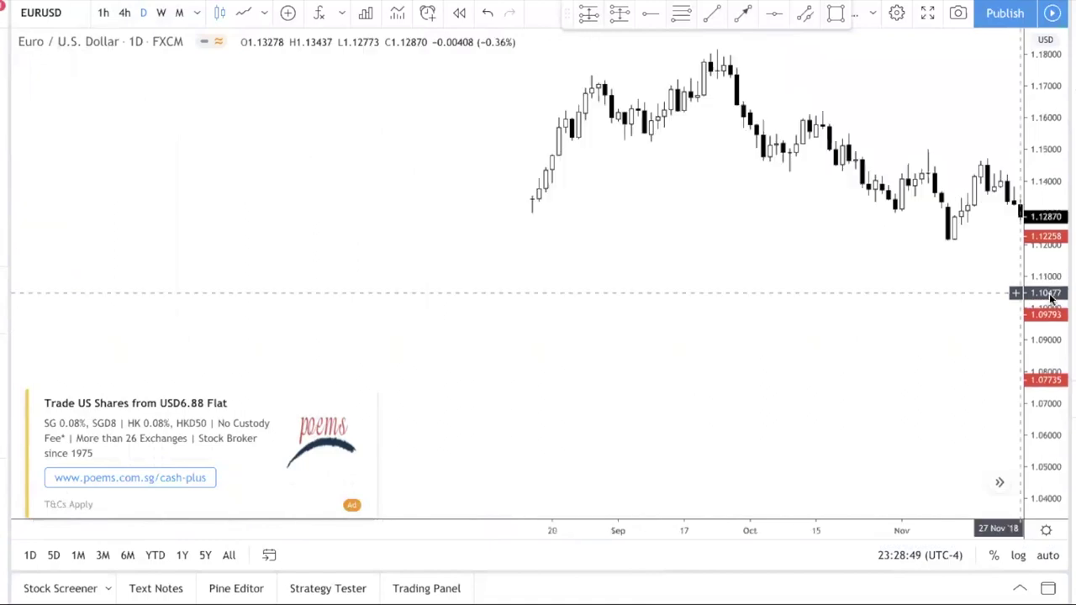
{"action": "left_click_drag", "start_coordinate": [841, 348], "coordinate": [641, 348]}
{"action": "scroll", "coordinate": [641, 347], "scroll_direction": "up", "scroll_amount": 2}
{"action": "left_click_drag", "start_coordinate": [874, 336], "coordinate": [985, 328]}
{"action": "left_click_drag", "start_coordinate": [1045, 346], "coordinate": [1043, 252]}
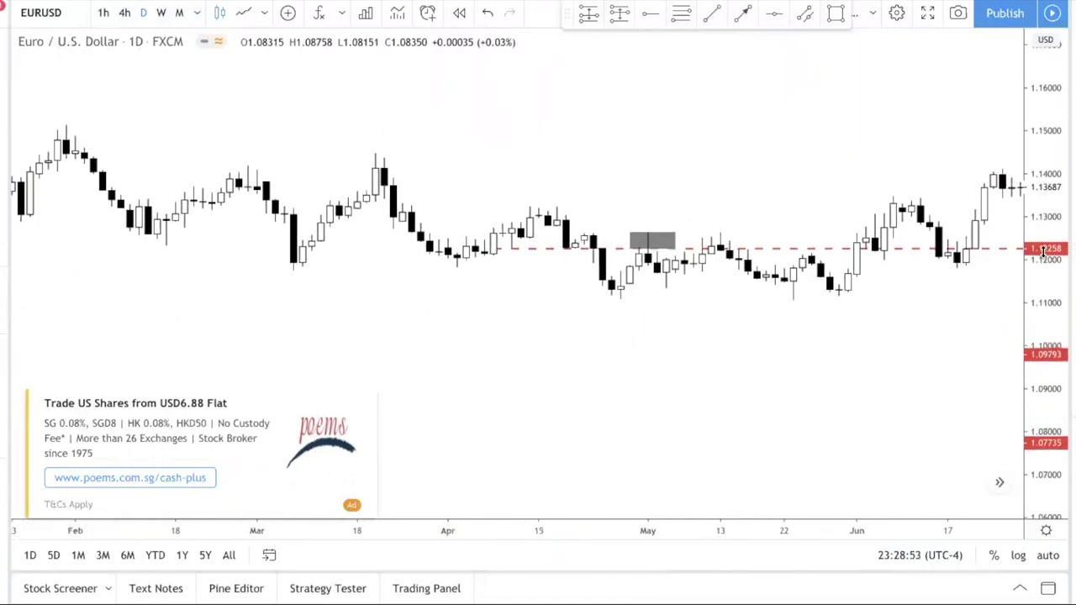
{"action": "left_click_drag", "start_coordinate": [1040, 291], "coordinate": [1043, 252]}
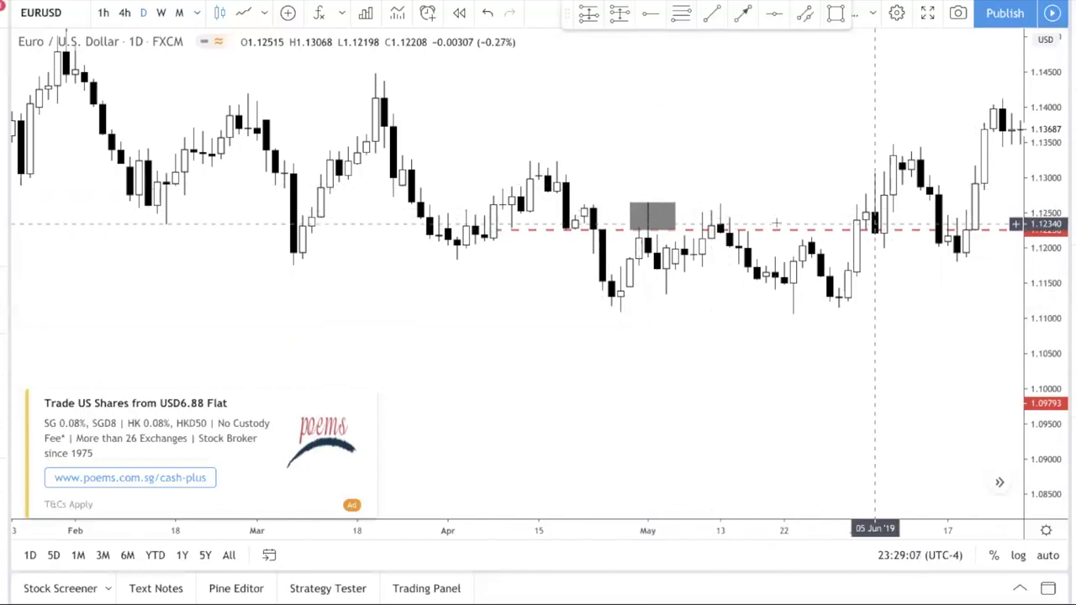
Examine the daily candles from October 2019 to February 2020 below the 1.12258 line.
{"action": "scroll", "coordinate": [916, 192], "scroll_direction": "right", "scroll_amount": 15}
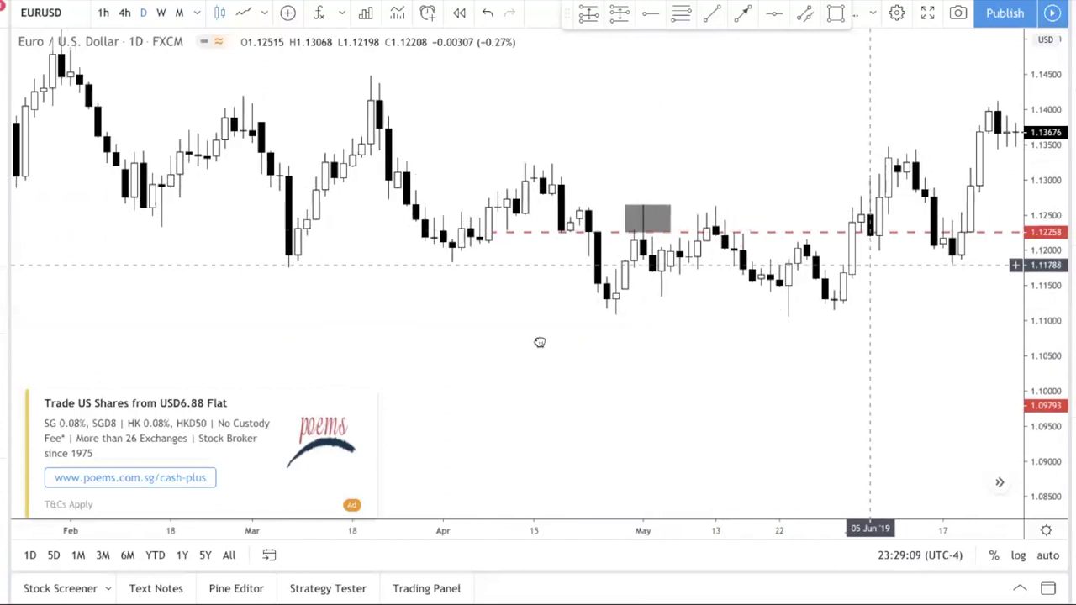
{"action": "scroll", "coordinate": [629, 277], "scroll_direction": "right", "scroll_amount": 5}
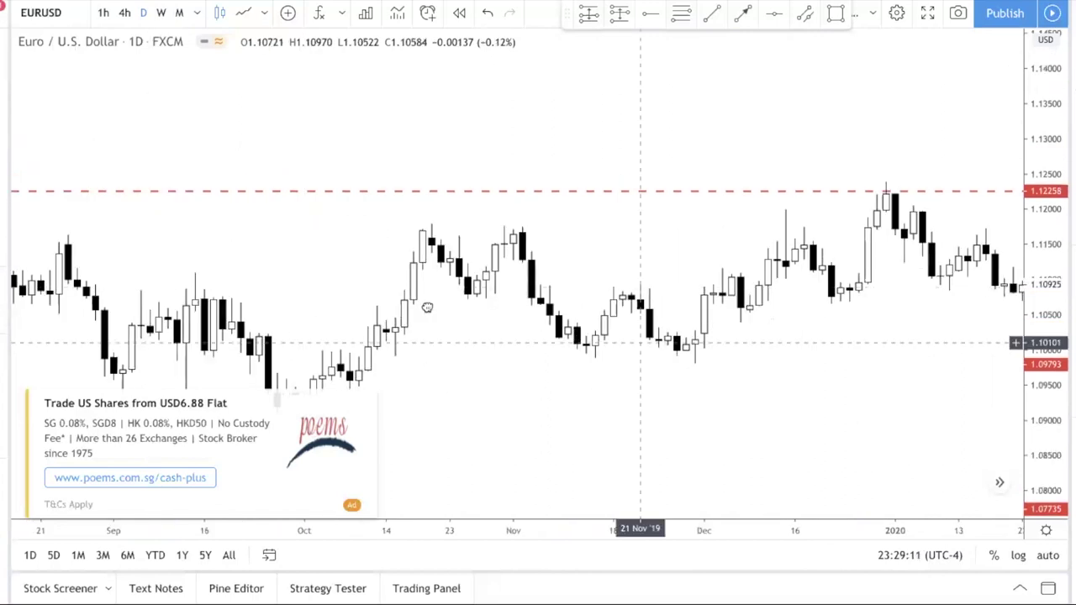
{"action": "left_click_drag", "start_coordinate": [637, 344], "coordinate": [427, 308]}
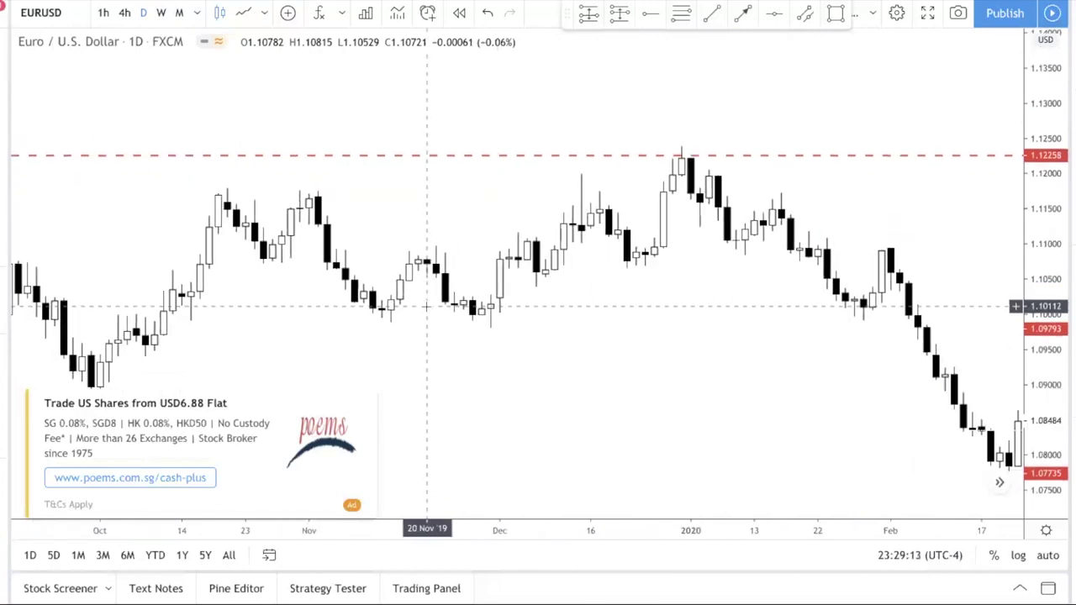